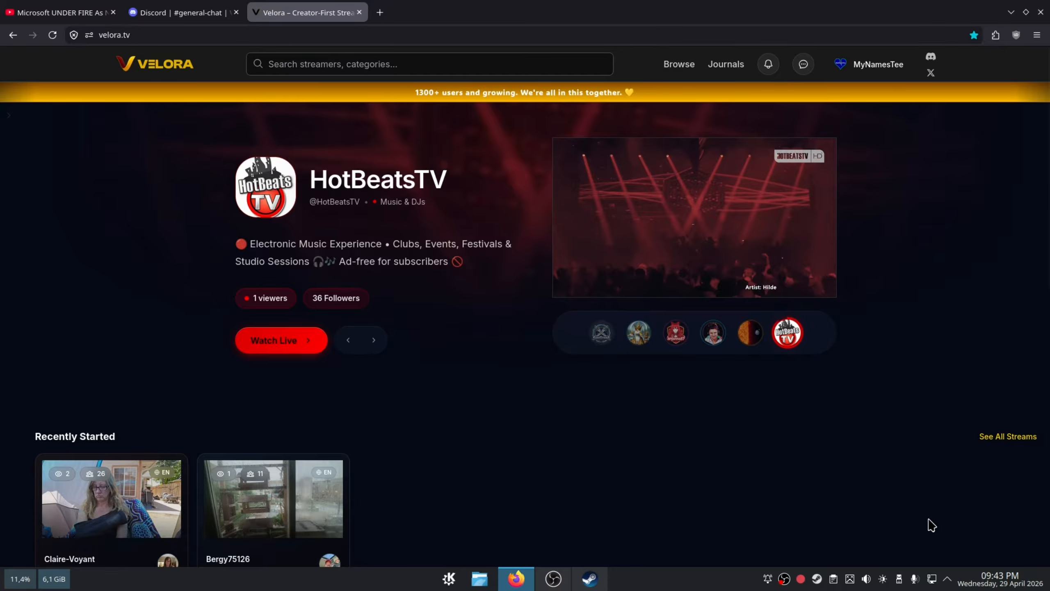
- Open the Chat Overlay page of the Creator Dashboard and create the first overlay
{"action": "left_click", "coordinate": [865, 66]}
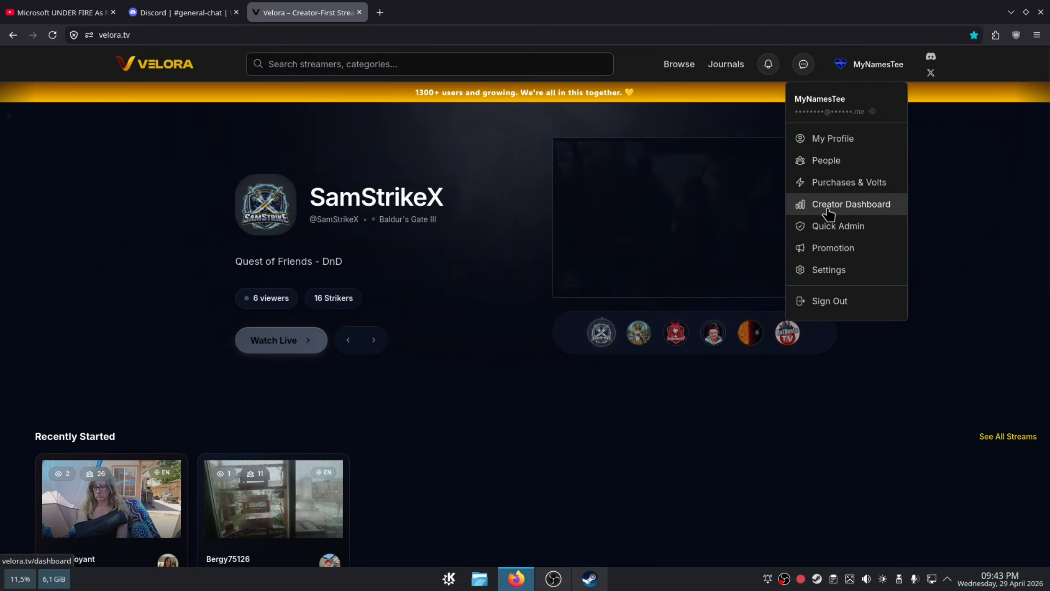
{"action": "left_click", "coordinate": [823, 209]}
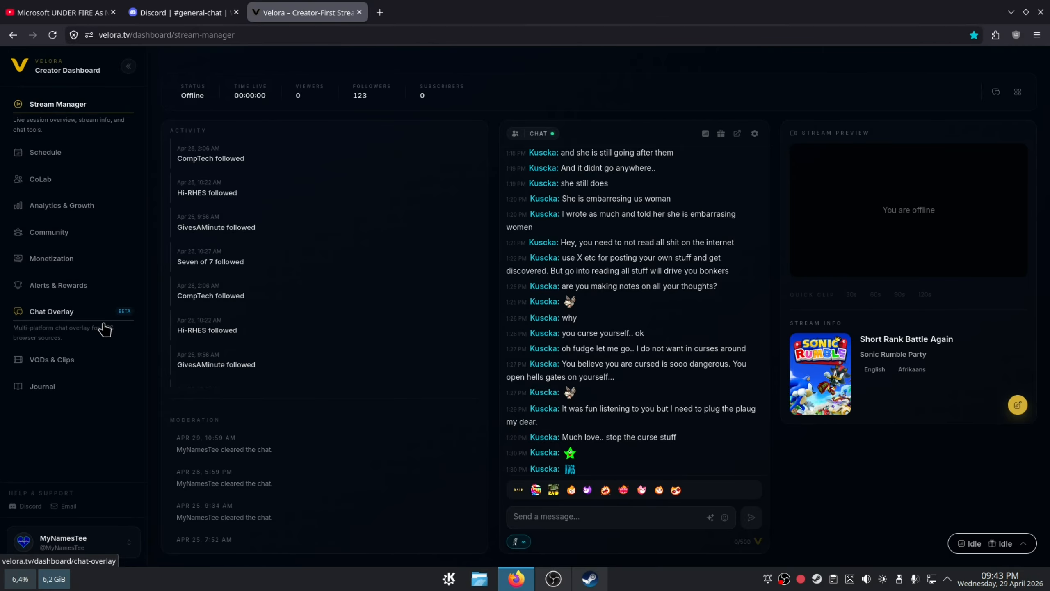
{"action": "left_click", "coordinate": [105, 329]}
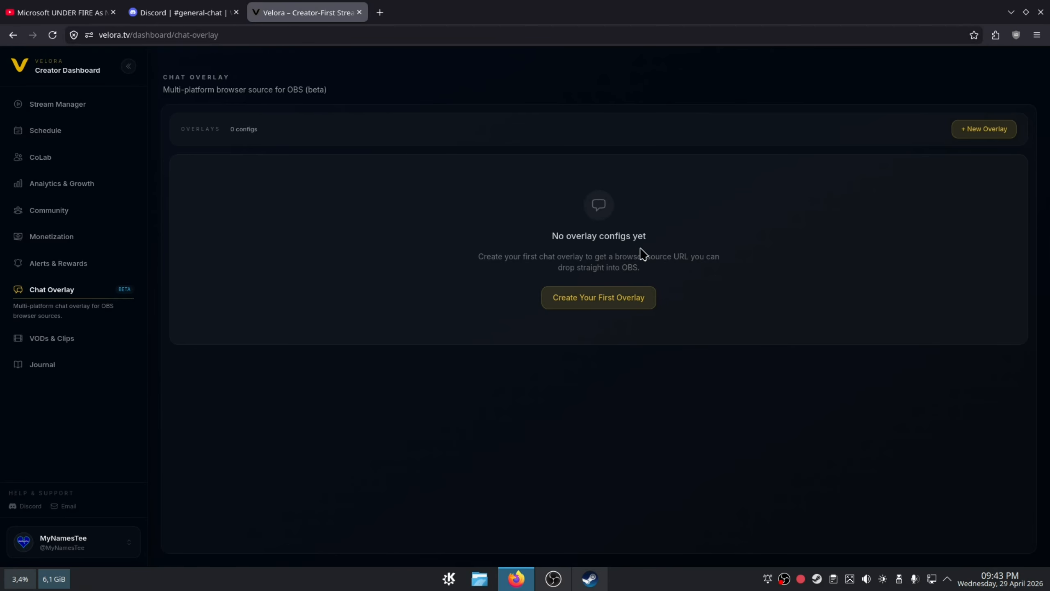
{"action": "left_click", "coordinate": [611, 306]}
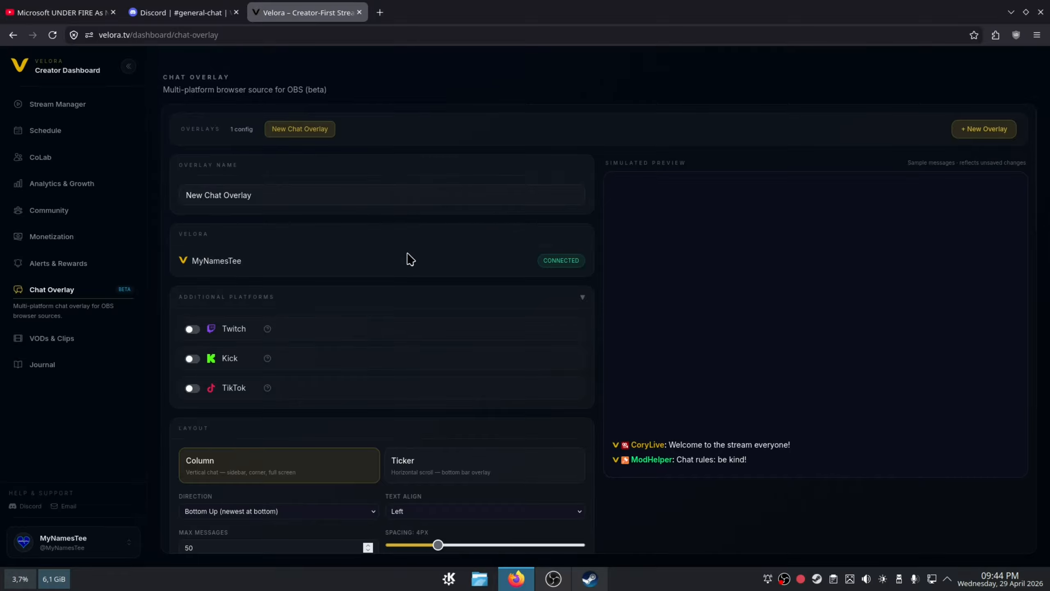
- Enlarge the page to 133% and collapse the dashboard's navigation sidebar to make room for the overlay settings
{"action": "mouse_move", "coordinate": [268, 329]}
{"action": "scroll", "coordinate": [445, 394], "scroll_direction": "down", "scroll_amount": 2}
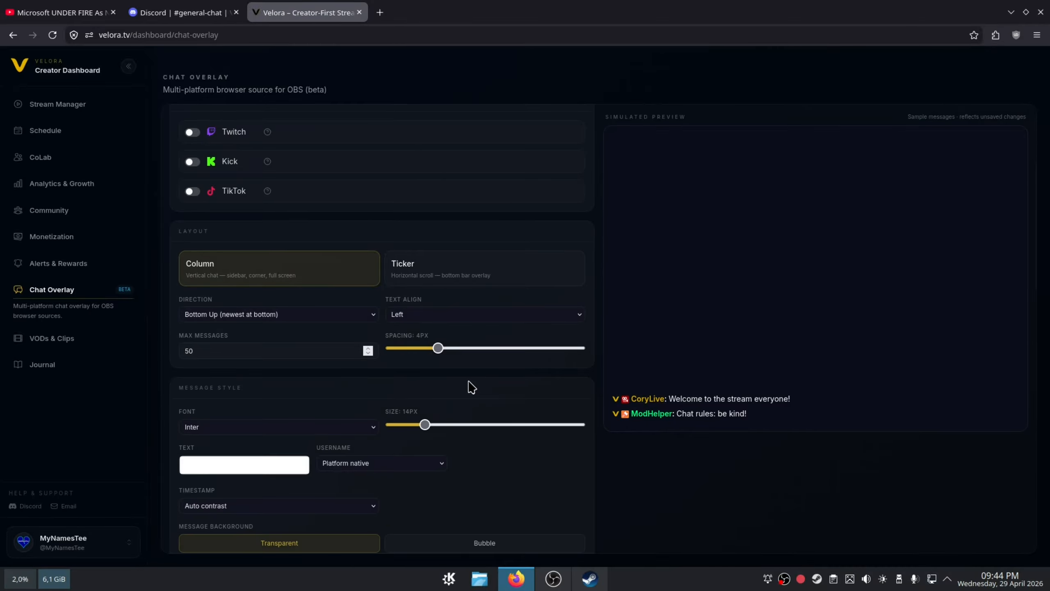
{"action": "key", "text": "ctrl+plus"}
{"action": "key", "text": "ctrl+plus"}
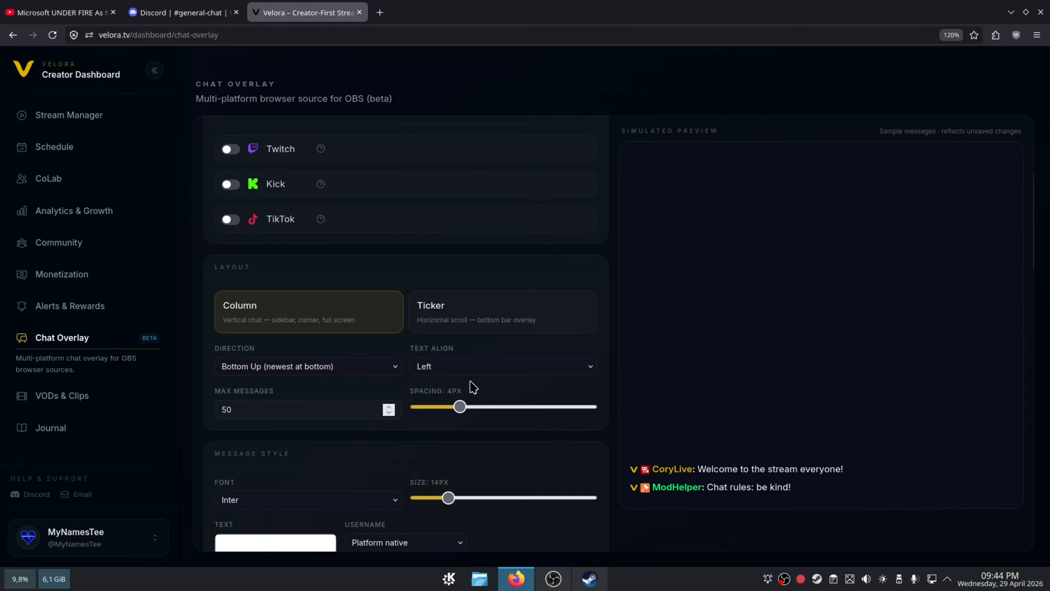
{"action": "key", "text": "ctrl+plus"}
{"action": "scroll", "coordinate": [471, 387], "scroll_direction": "up", "scroll_amount": 1}
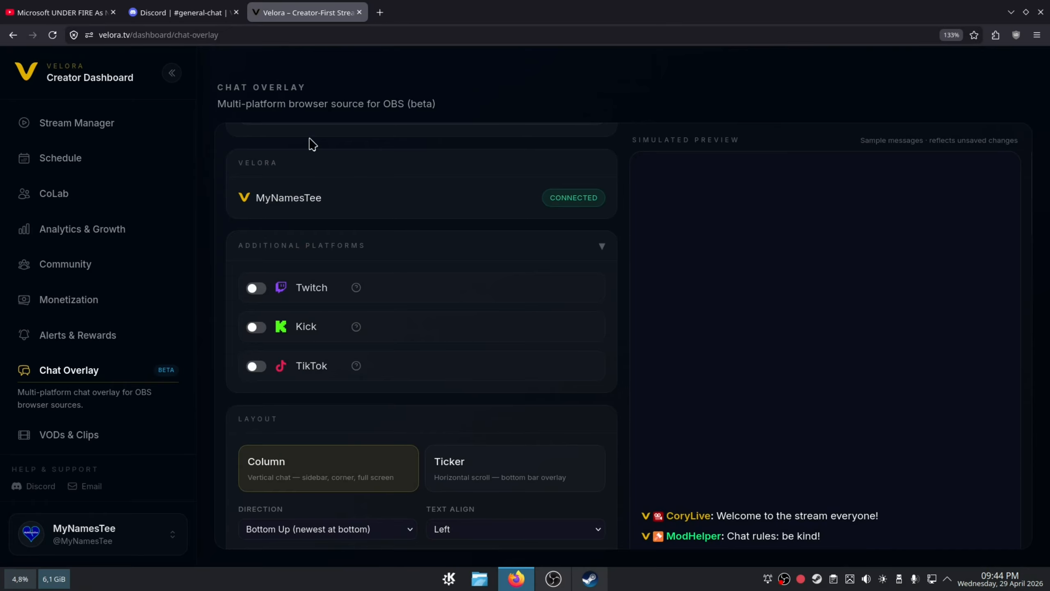
{"action": "left_click", "coordinate": [170, 75]}
{"action": "scroll", "coordinate": [479, 305], "scroll_direction": "down", "scroll_amount": 3}
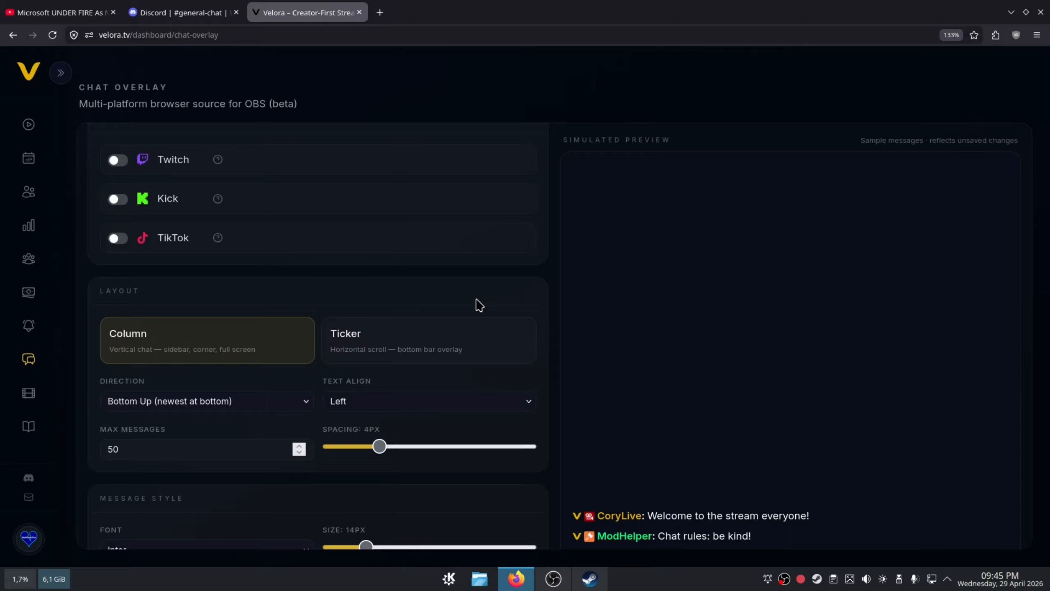
- Switch the overlay layout to Ticker and set its scroll speed to 25 s
{"action": "left_click", "coordinate": [458, 327]}
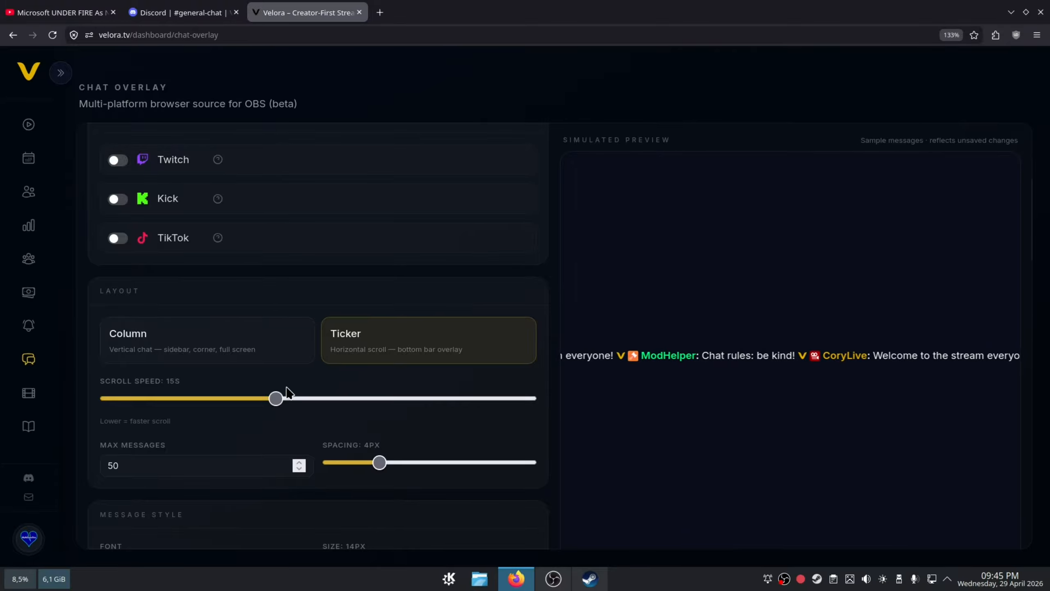
{"action": "left_click_drag", "start_coordinate": [277, 398], "coordinate": [444, 395]}
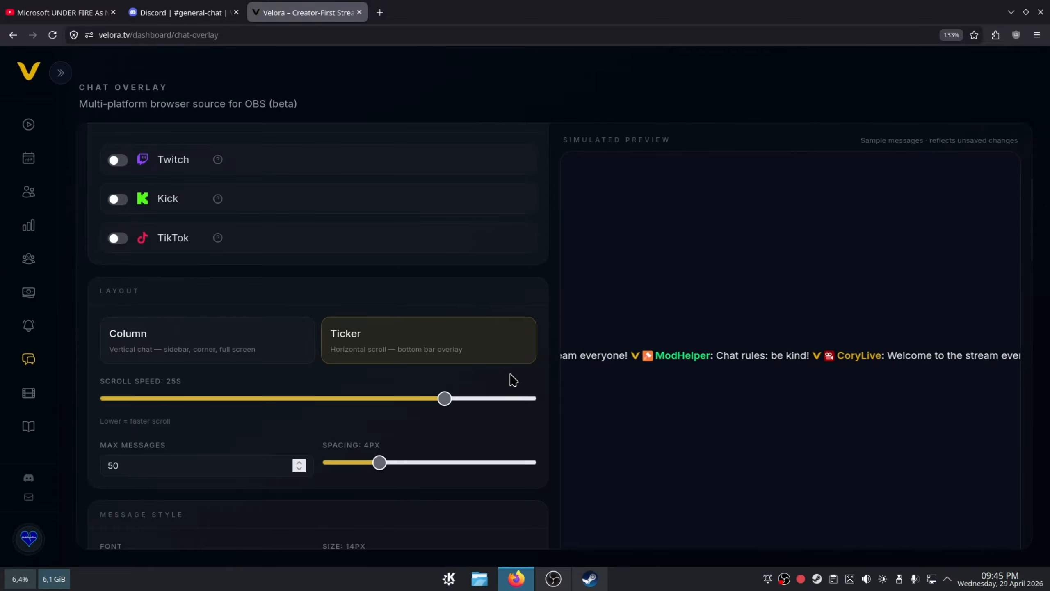
- Reduce the layout's message spacing to 0 px and set the maximum number of messages to 10
{"action": "left_click_drag", "start_coordinate": [409, 462], "coordinate": [241, 459]}
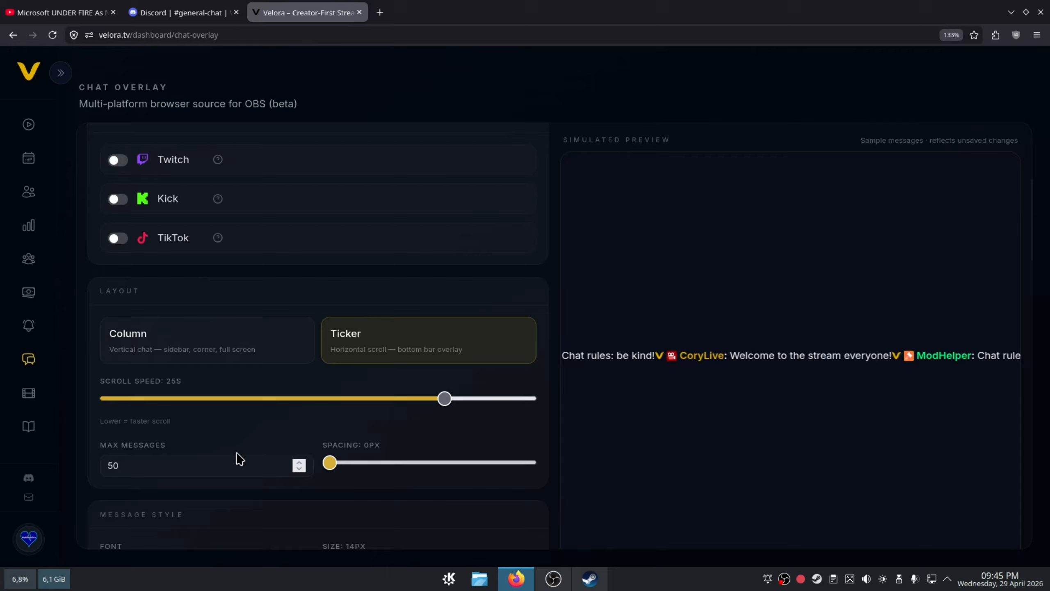
{"action": "left_click", "coordinate": [234, 459]}
{"action": "left_click", "coordinate": [299, 468]}
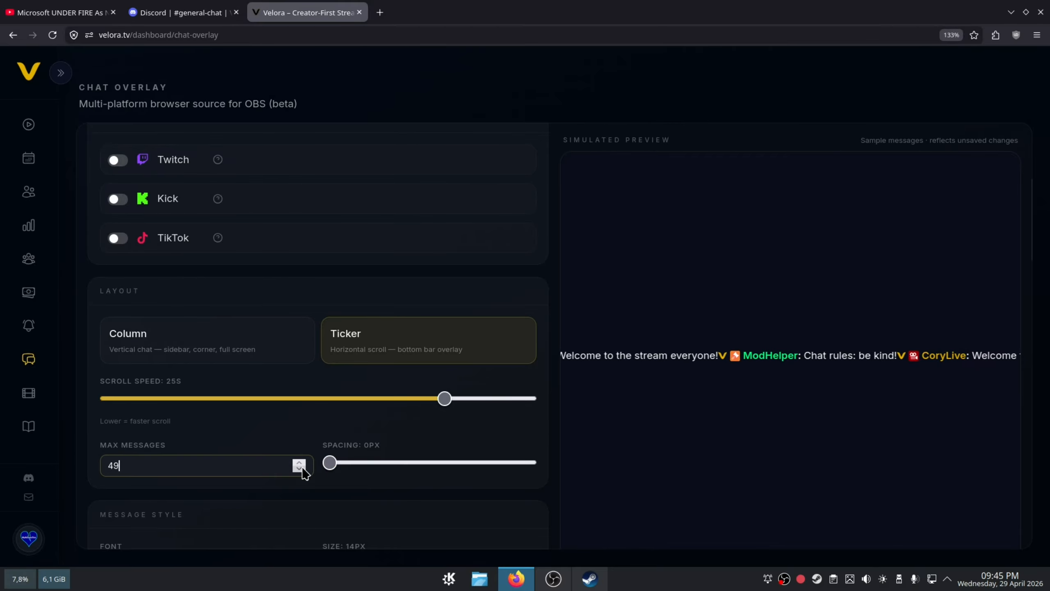
{"action": "key", "text": "BackSpace"}
{"action": "key", "text": "BackSpace"}
{"action": "type", "text": "12"}
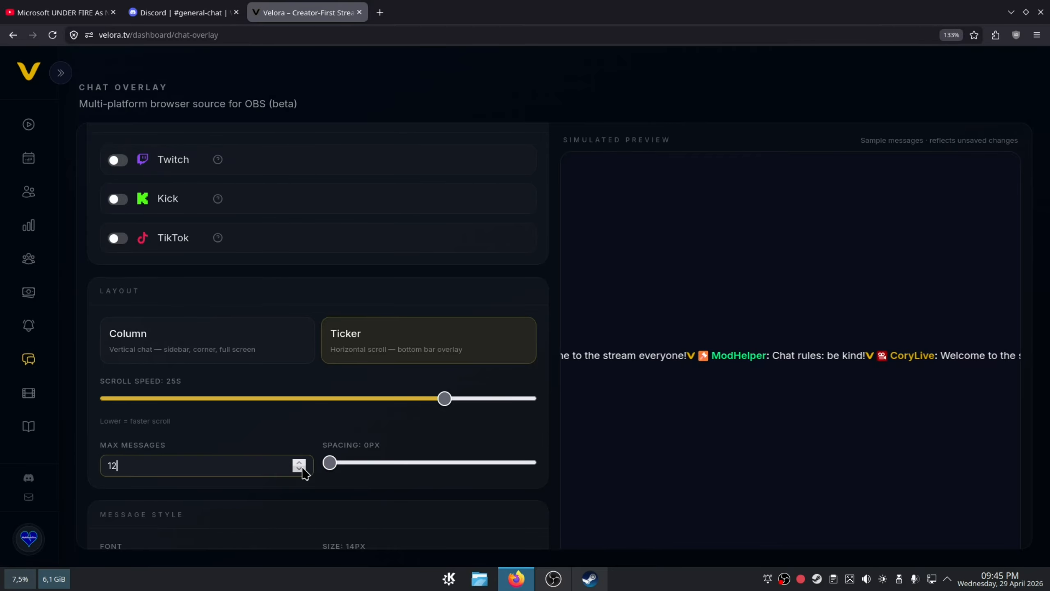
{"action": "left_click", "coordinate": [298, 425]}
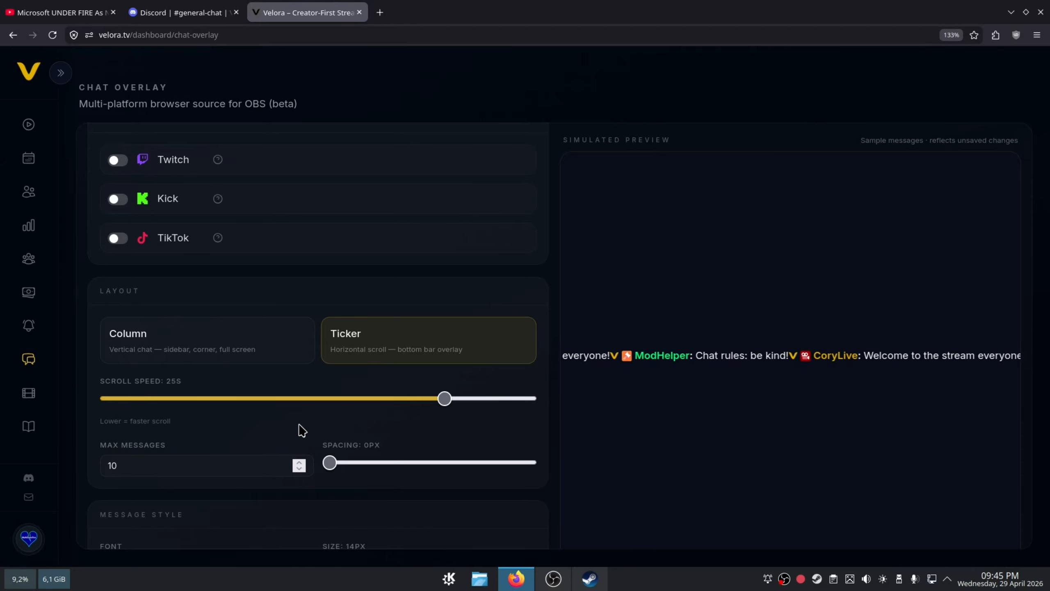
- Switch the overlay layout to Column with the direction Top Down (newest at top)
{"action": "left_click", "coordinate": [244, 364]}
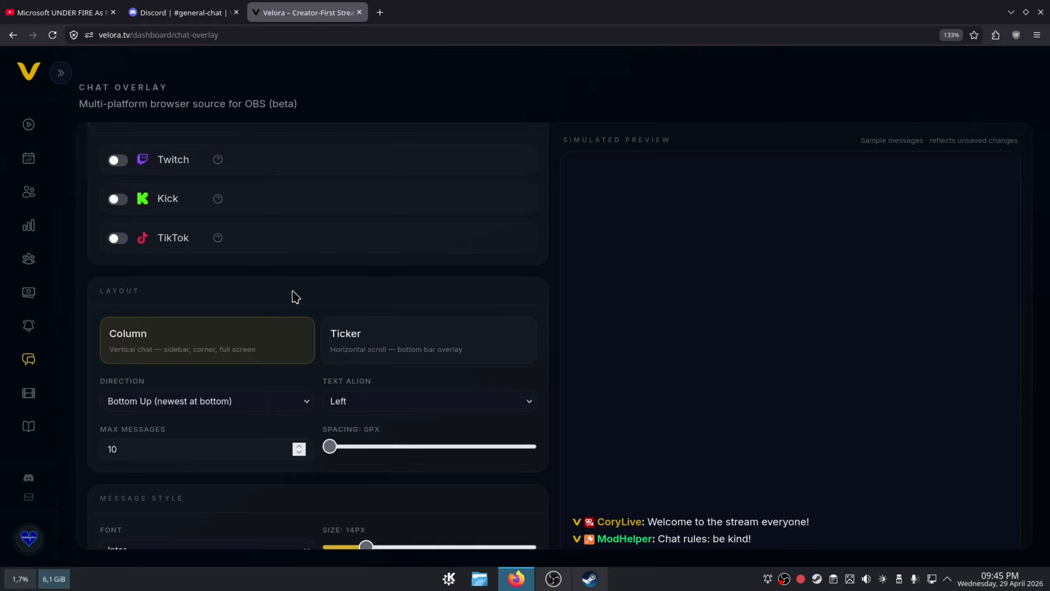
{"action": "left_click", "coordinate": [302, 403]}
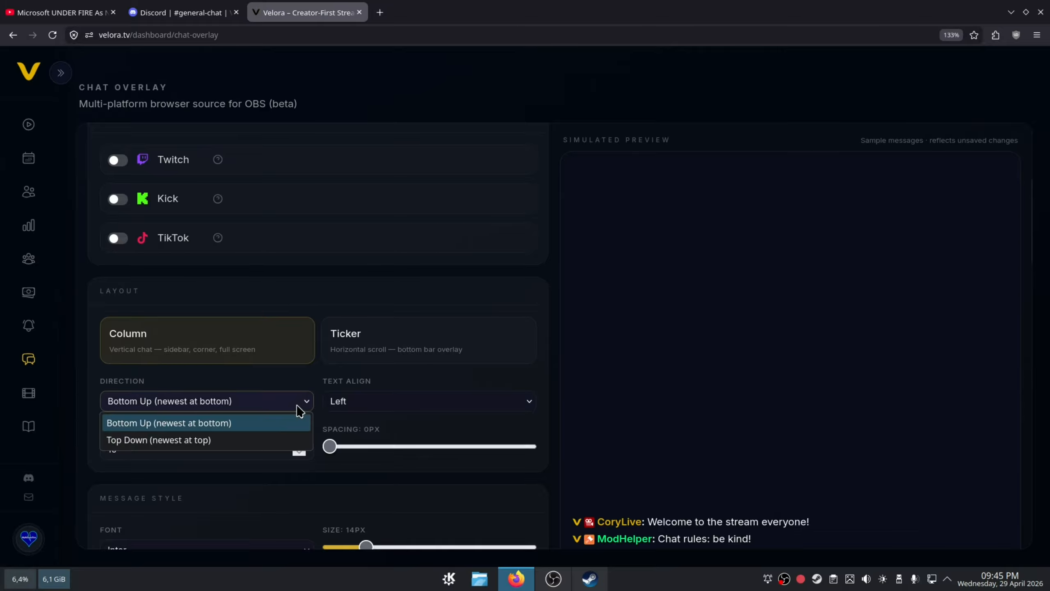
{"action": "left_click", "coordinate": [266, 441]}
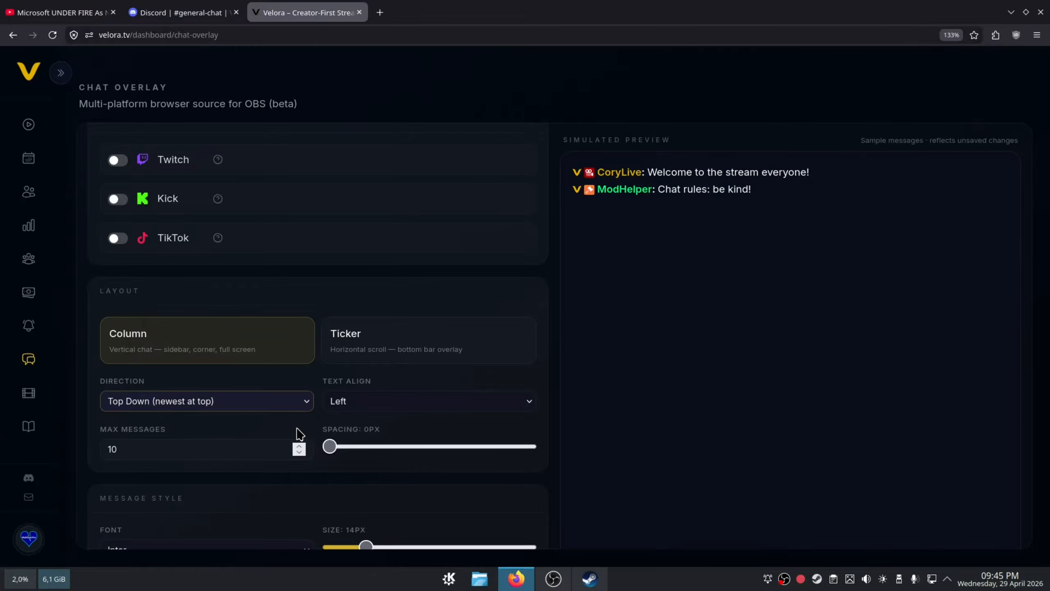
- Try the Center text alignment for the column layout, and settle on Right
{"action": "left_click", "coordinate": [363, 408]}
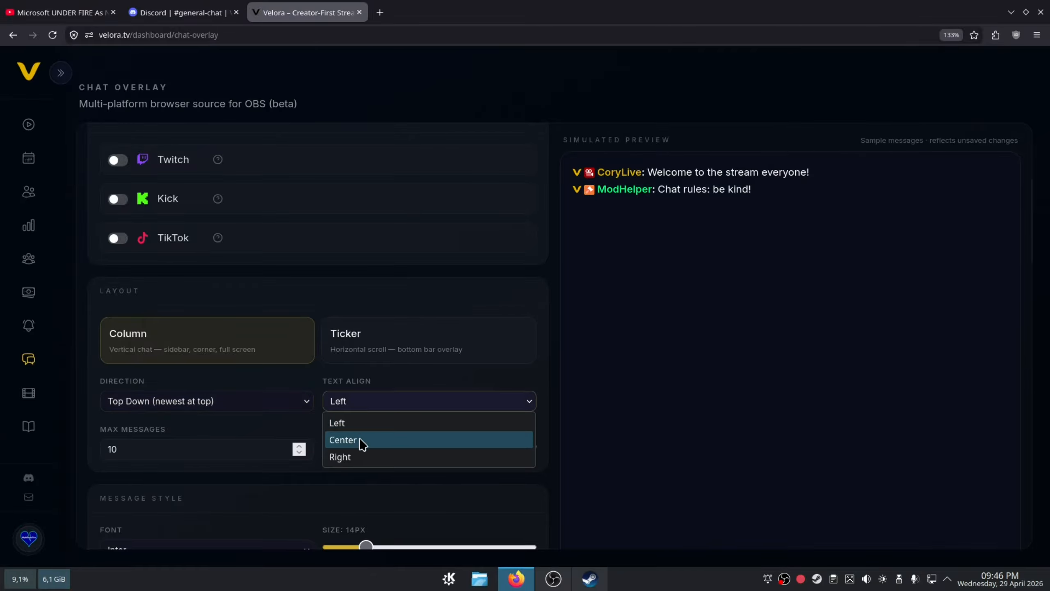
{"action": "left_click", "coordinate": [359, 439]}
{"action": "left_click", "coordinate": [380, 406]}
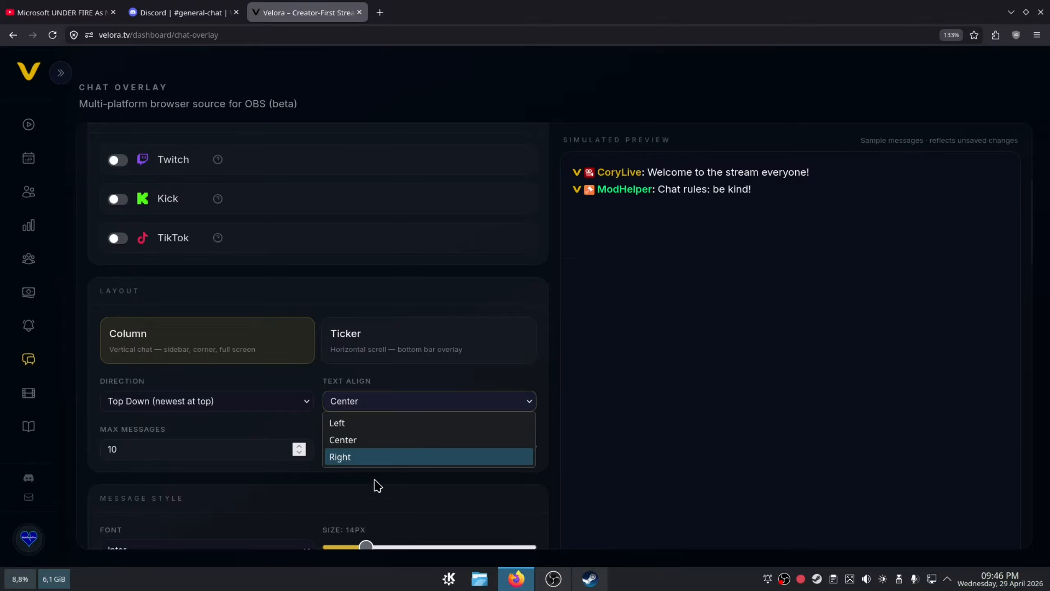
{"action": "left_click", "coordinate": [363, 457]}
- Set the font size in the message style to 21 px
{"action": "scroll", "coordinate": [367, 449], "scroll_direction": "down", "scroll_amount": 6}
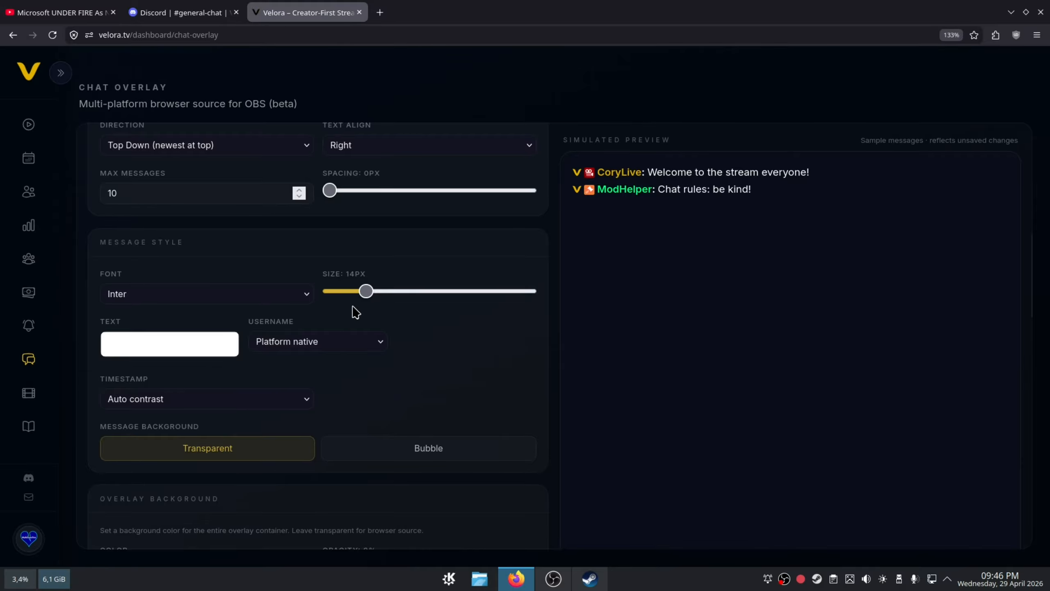
{"action": "left_click_drag", "start_coordinate": [366, 292], "coordinate": [430, 314]}
{"action": "left_click", "coordinate": [523, 340]}
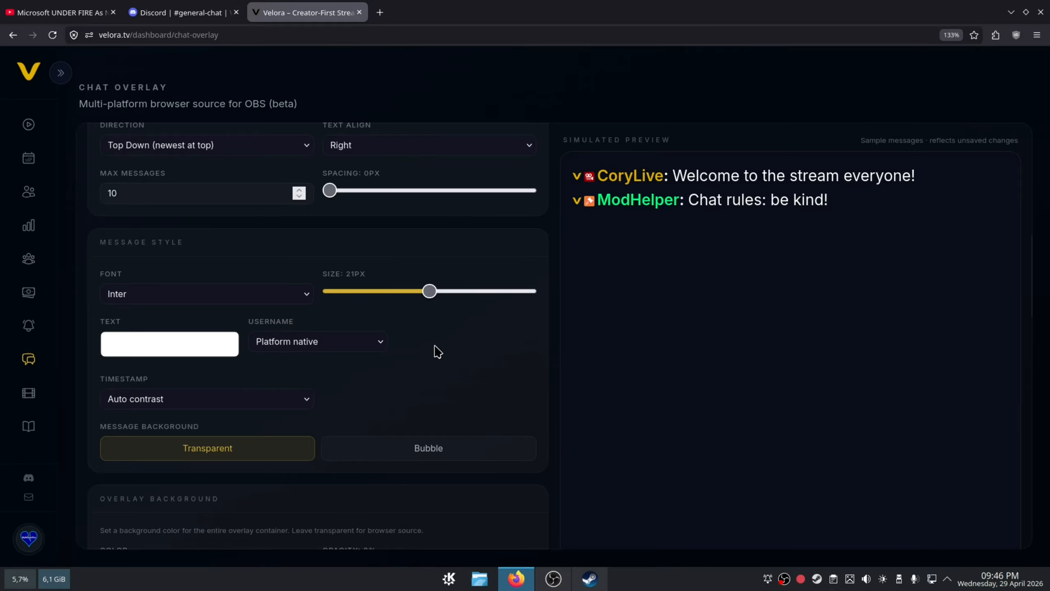
- Compare the sample usernames' native colors in the preview and set the username style to Custom color
{"action": "left_click", "coordinate": [370, 348]}
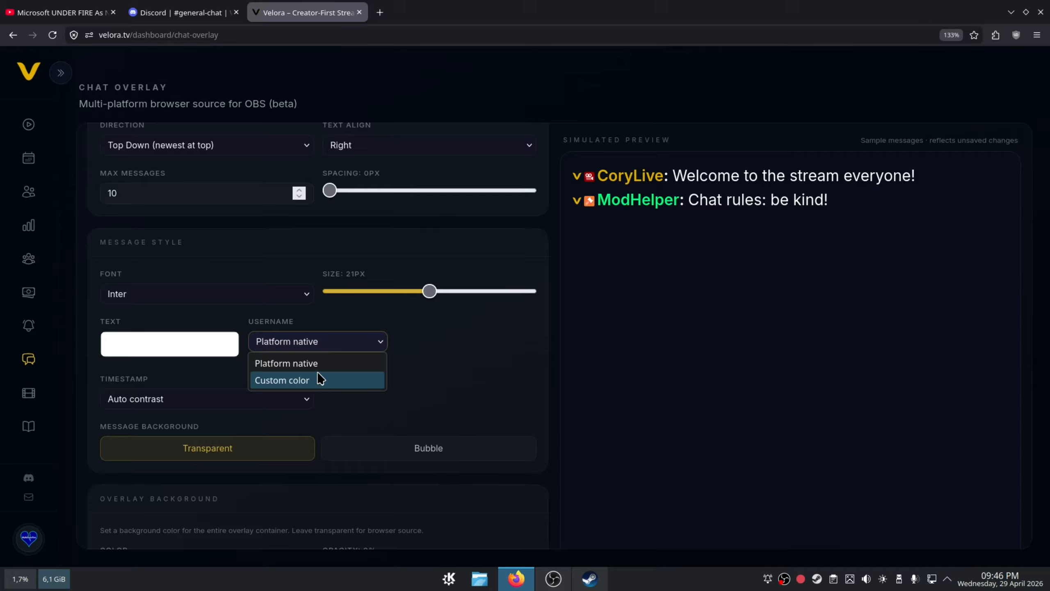
{"action": "left_click", "coordinate": [324, 346]}
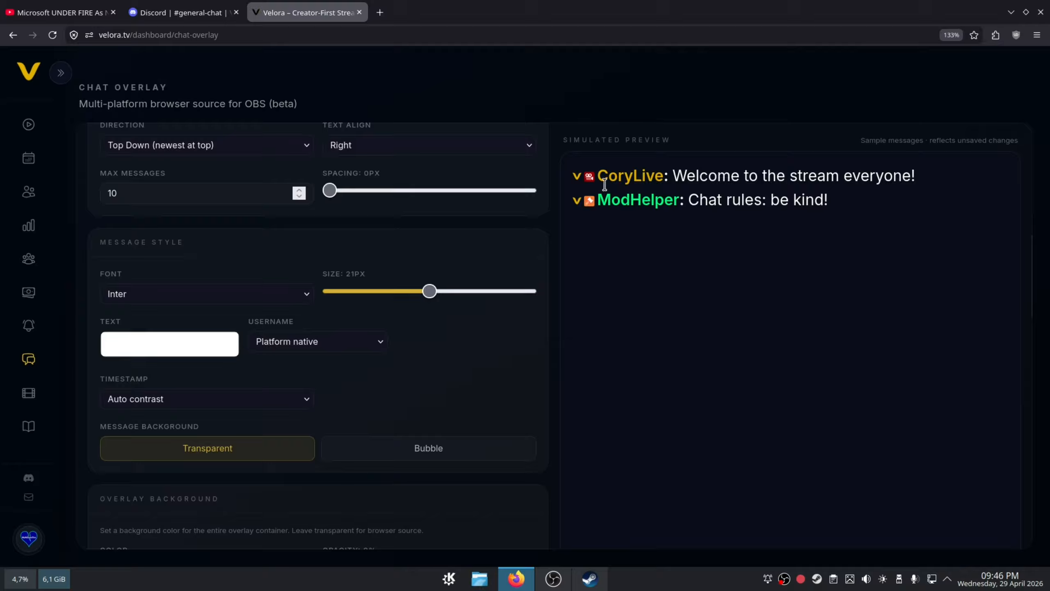
{"action": "left_click_drag", "start_coordinate": [598, 176], "coordinate": [654, 174]}
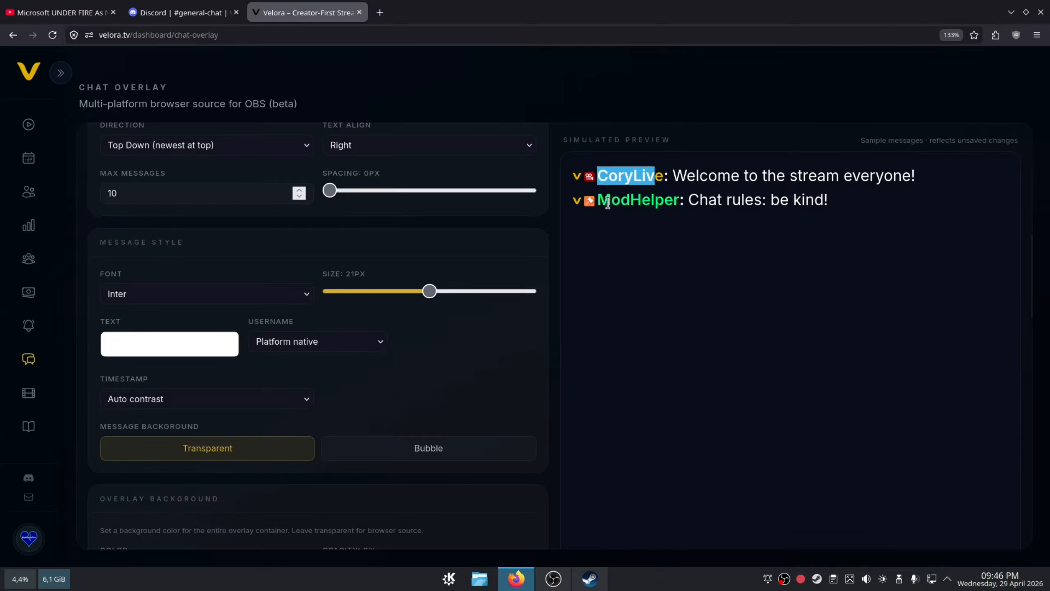
{"action": "left_click_drag", "start_coordinate": [598, 201], "coordinate": [680, 201]}
{"action": "left_click", "coordinate": [671, 240]}
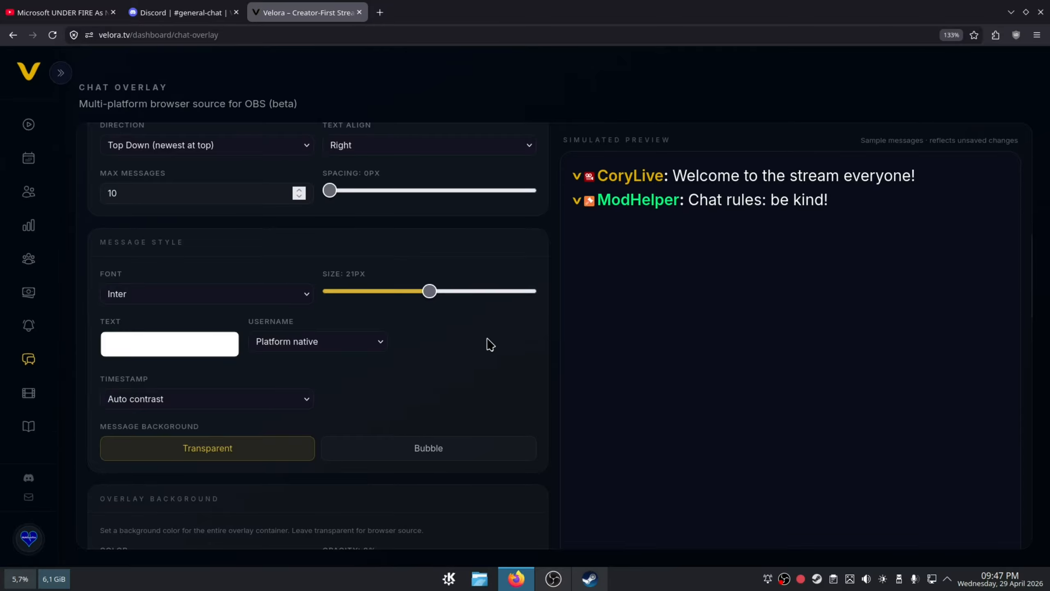
{"action": "left_click", "coordinate": [349, 344]}
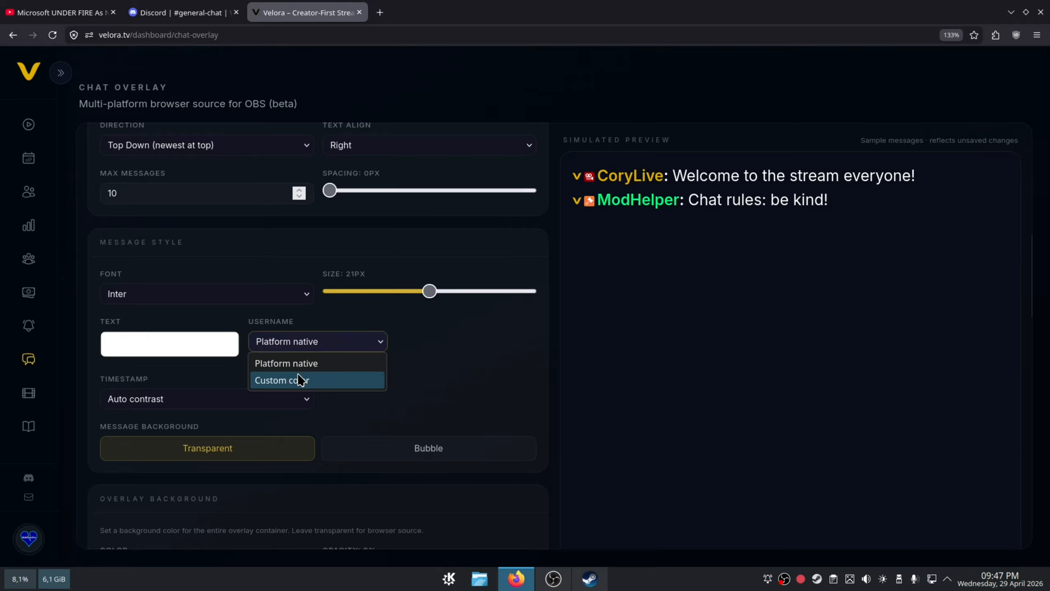
{"action": "left_click", "coordinate": [302, 378]}
{"action": "left_click", "coordinate": [362, 383]}
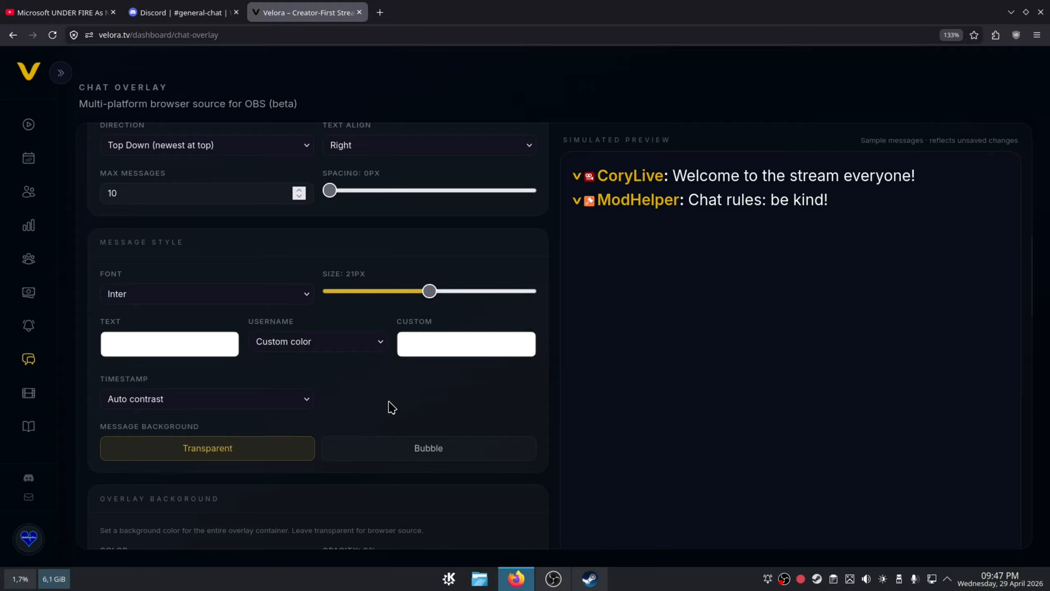
- Switch the message background to Bubble and look at the color choices for the bubble
{"action": "left_click", "coordinate": [426, 449]}
{"action": "scroll", "coordinate": [413, 404], "scroll_direction": "down", "scroll_amount": 3}
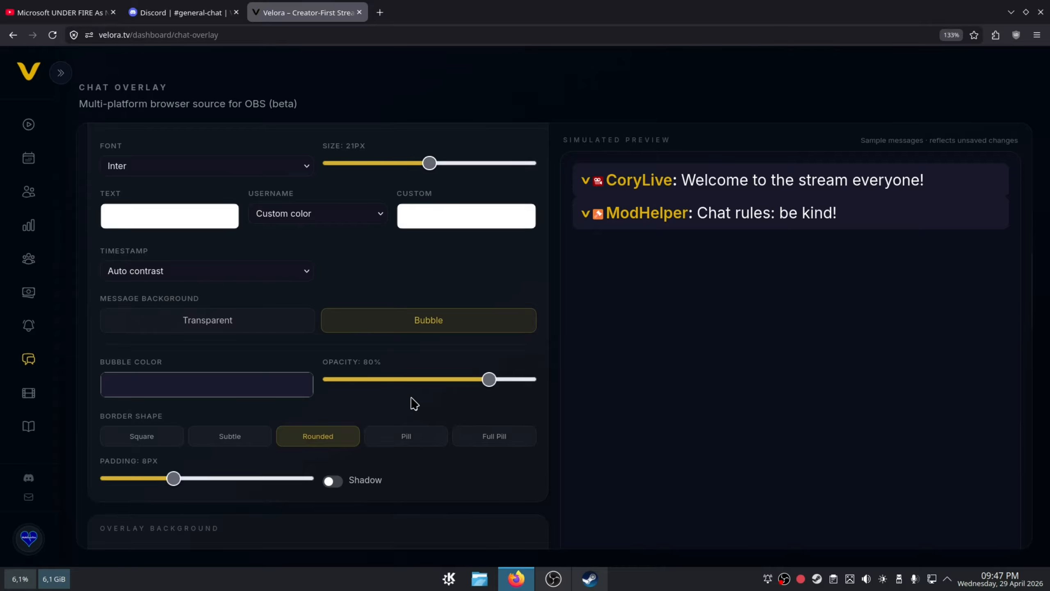
{"action": "left_click", "coordinate": [238, 384]}
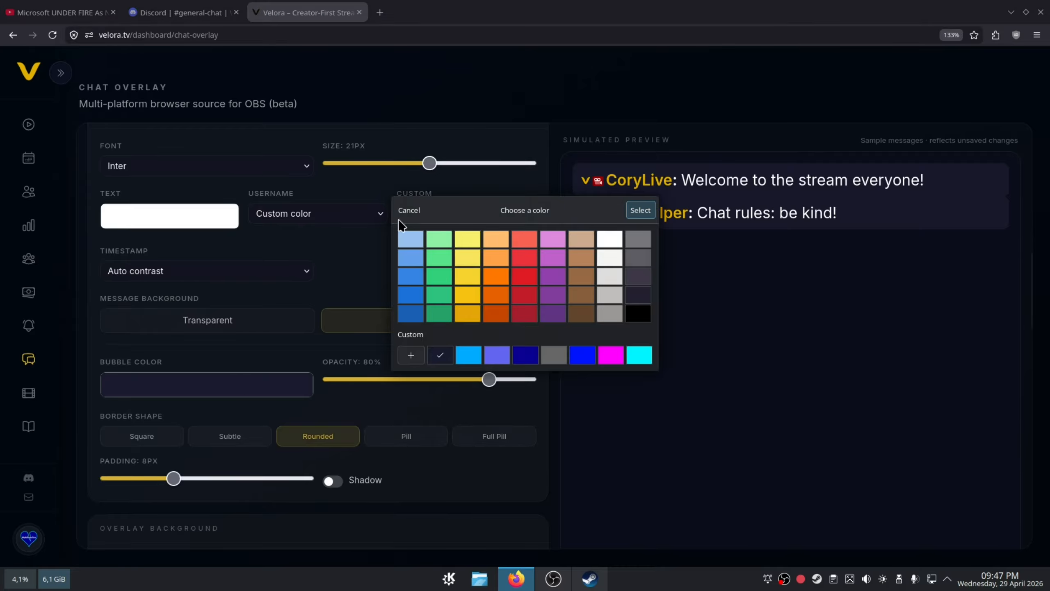
{"action": "left_click", "coordinate": [405, 209]}
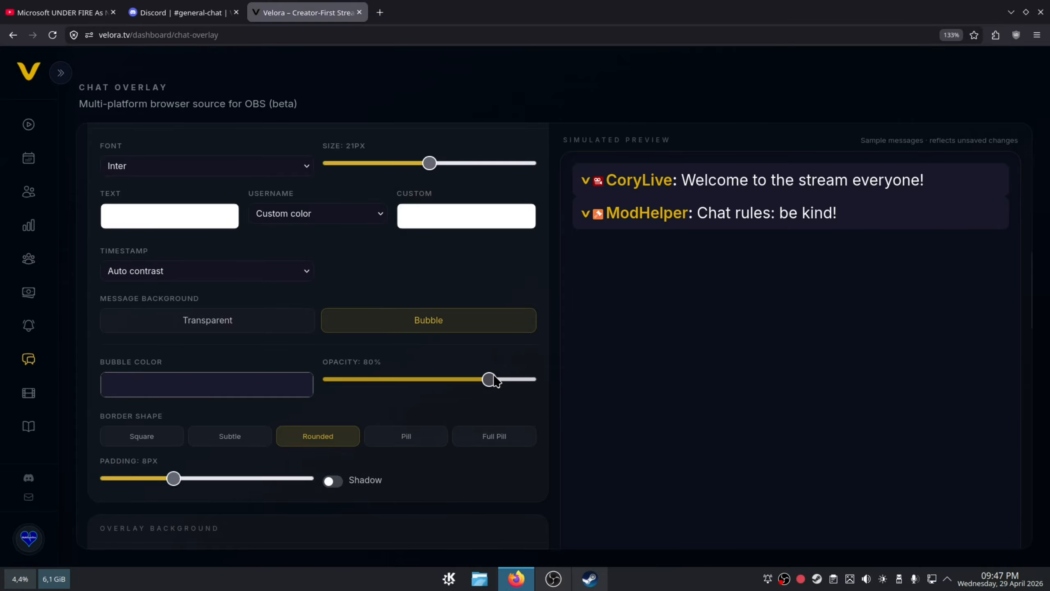
- Set the bubble opacity to 70%, and try the Square border shape before choosing Full Pill
{"action": "mouse_move", "coordinate": [489, 380]}
{"action": "left_mouse_down"}
{"action": "mouse_move", "coordinate": [376, 380]}
{"action": "mouse_move", "coordinate": [469, 379]}
{"action": "left_mouse_up"}
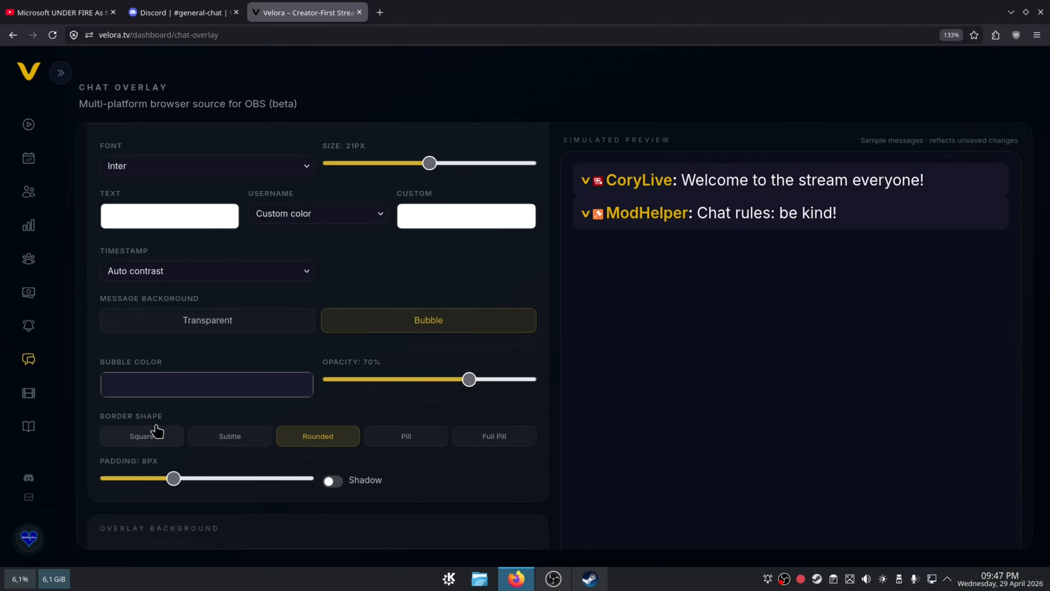
{"action": "left_click", "coordinate": [144, 445]}
{"action": "left_click", "coordinate": [491, 441]}
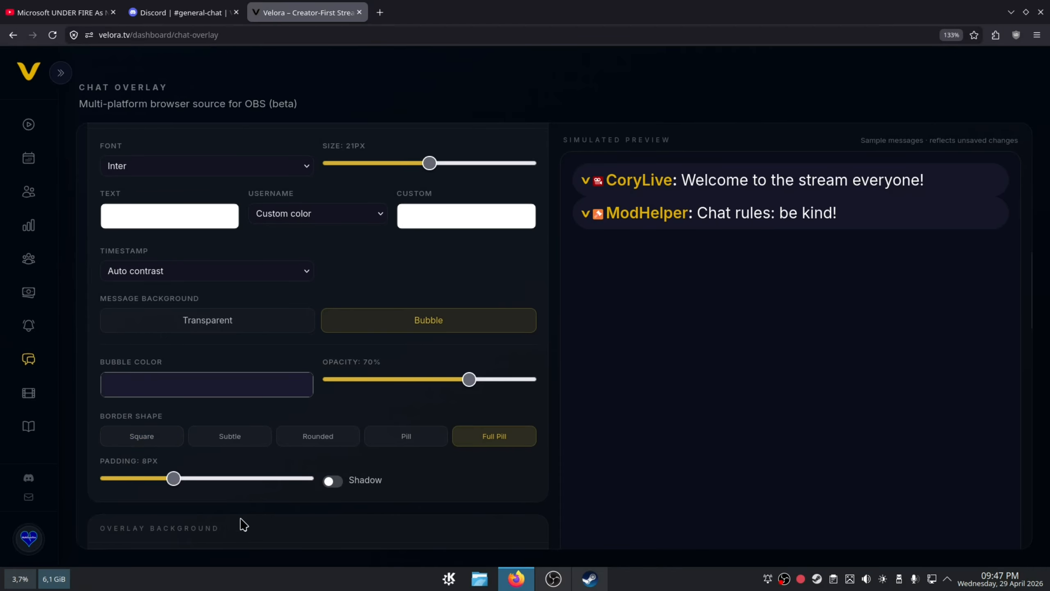
- Set the bubble padding to 14 px and enable the bubble shadow
{"action": "left_click_drag", "start_coordinate": [172, 481], "coordinate": [248, 499]}
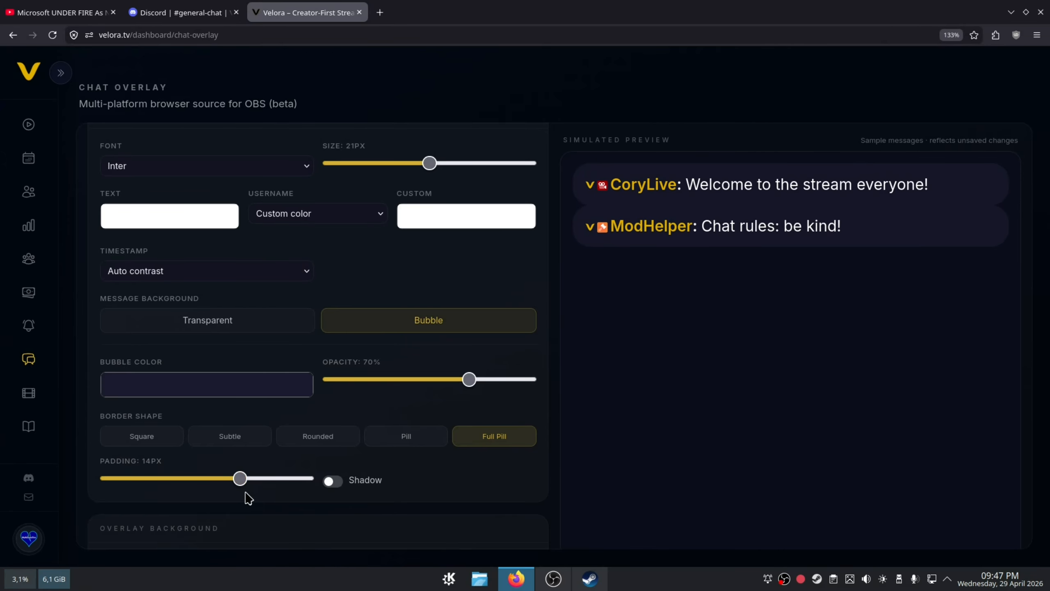
{"action": "left_click", "coordinate": [334, 485]}
- Set the overlay background color to the dark blue custom swatch and its opacity to 100%
{"action": "scroll", "coordinate": [476, 435], "scroll_direction": "down", "scroll_amount": 6}
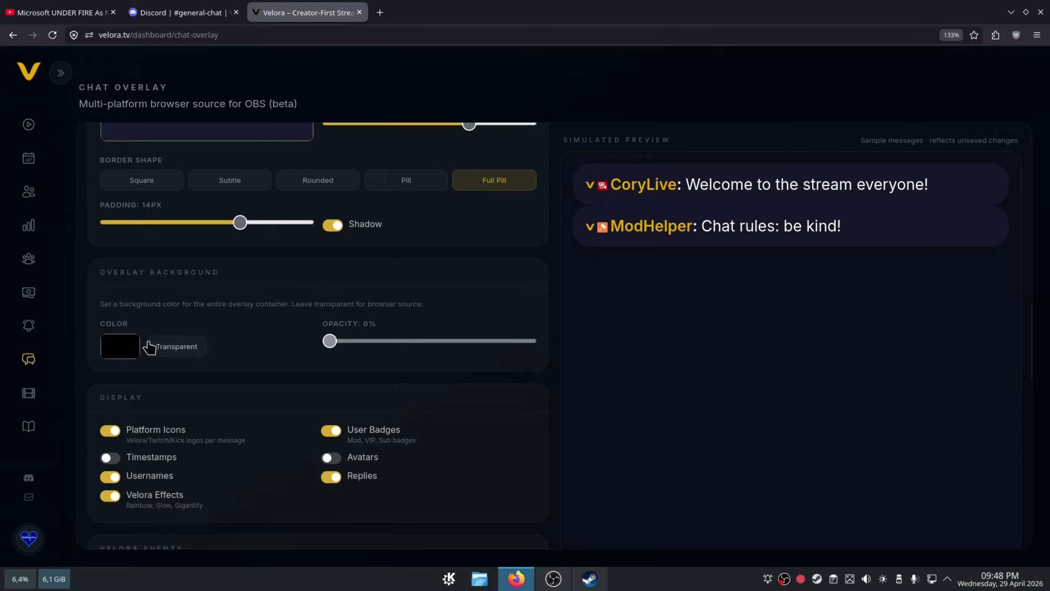
{"action": "left_click", "coordinate": [124, 347]}
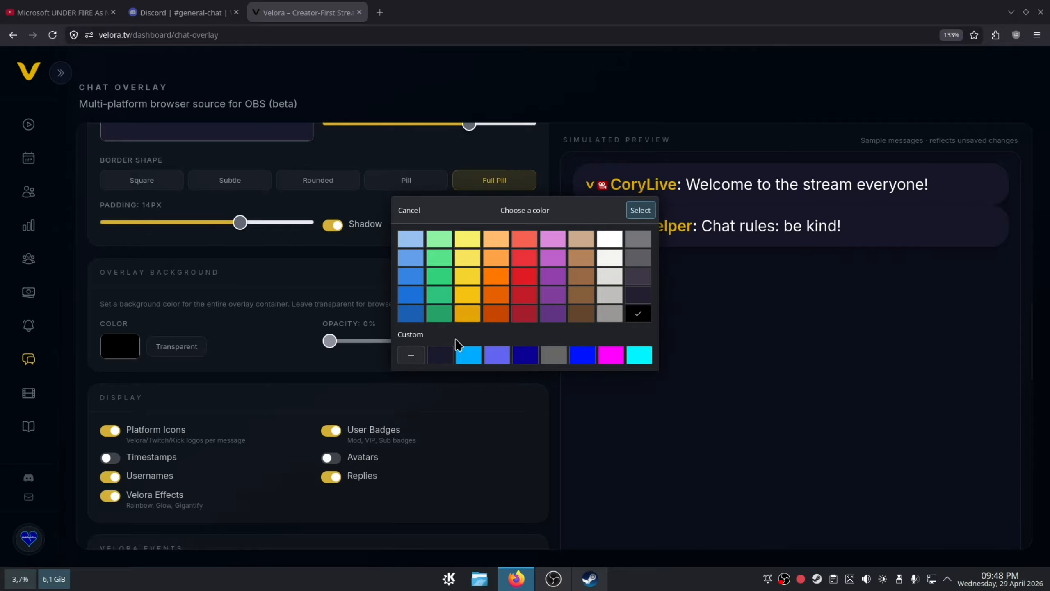
{"action": "left_click", "coordinate": [525, 354]}
{"action": "left_click", "coordinate": [640, 210]}
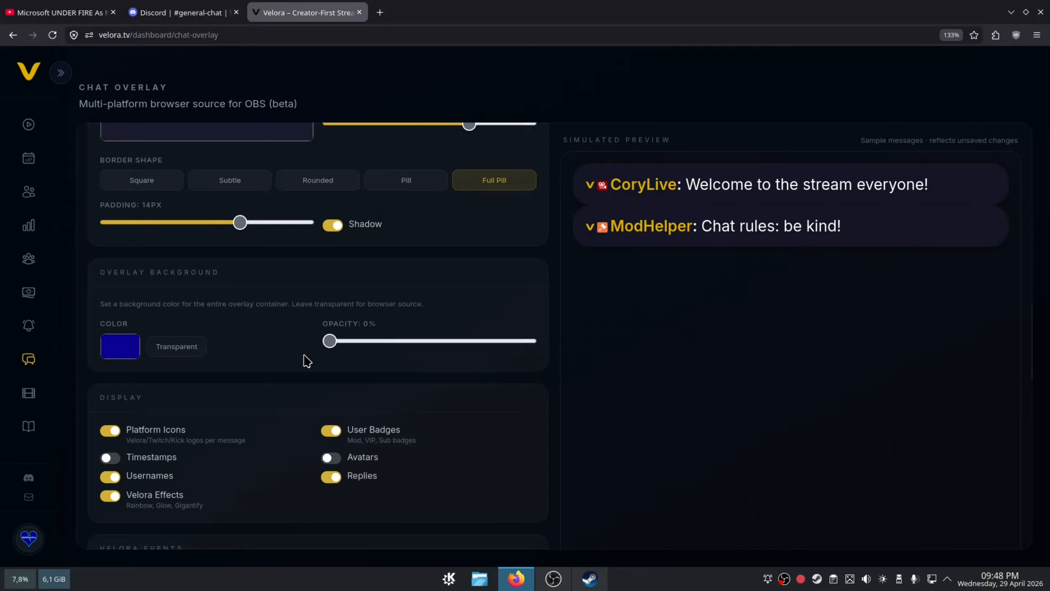
{"action": "left_click_drag", "start_coordinate": [329, 341], "coordinate": [550, 336]}
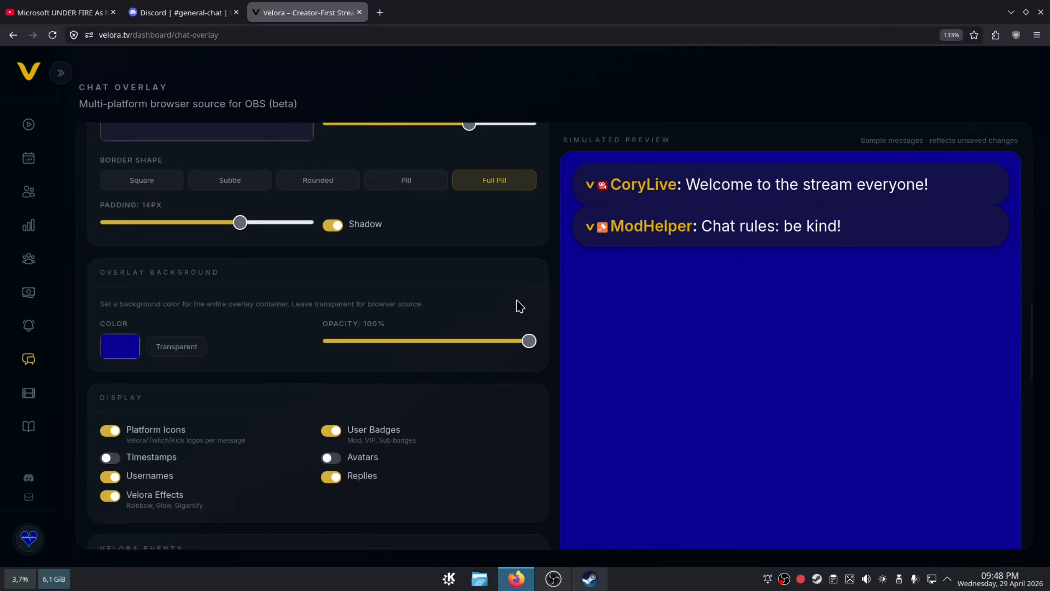
- Turn off Platform Icons in the overlay's display options
{"action": "scroll", "coordinate": [448, 292], "scroll_direction": "down", "scroll_amount": 3}
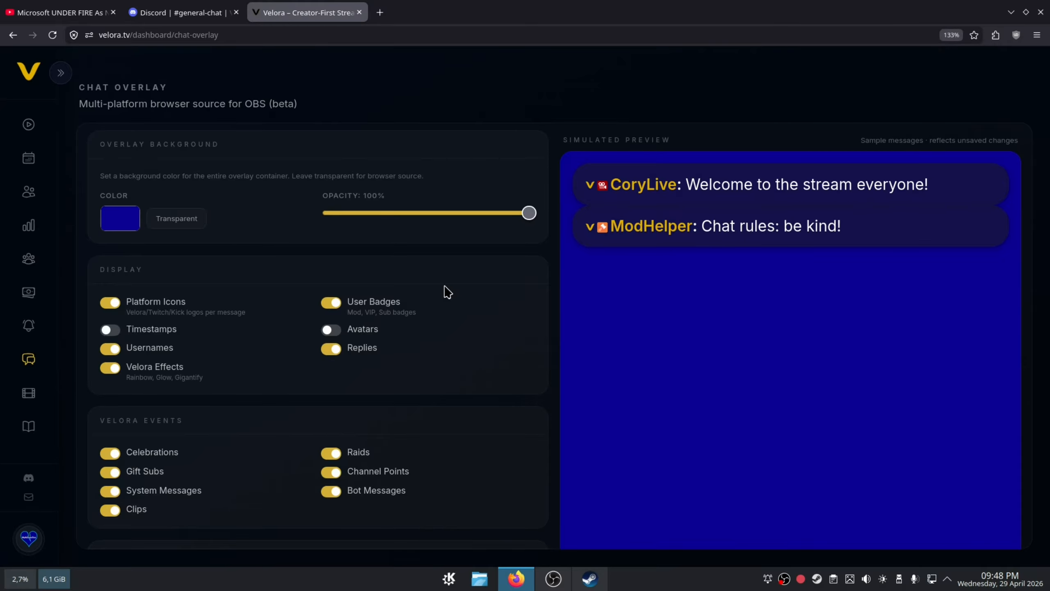
{"action": "left_click", "coordinate": [109, 303]}
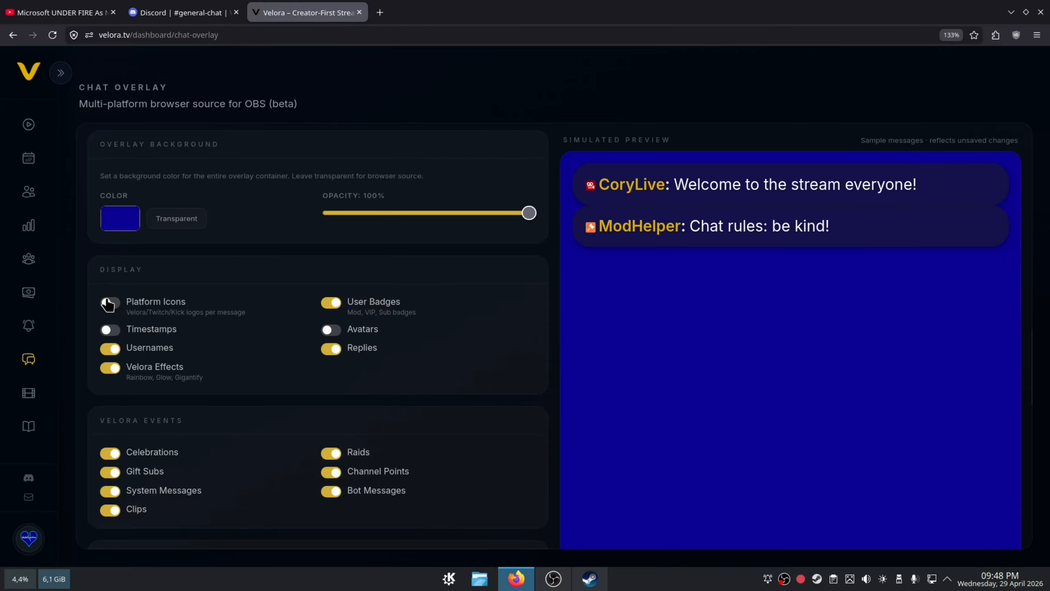
- Try switching Timestamps, Usernames, Velora Effects, User Badges, Avatars and Replies, returning each to its original setting
{"action": "left_click", "coordinate": [109, 331]}
{"action": "left_click", "coordinate": [110, 331]}
{"action": "left_click", "coordinate": [112, 350]}
{"action": "left_click", "coordinate": [114, 350]}
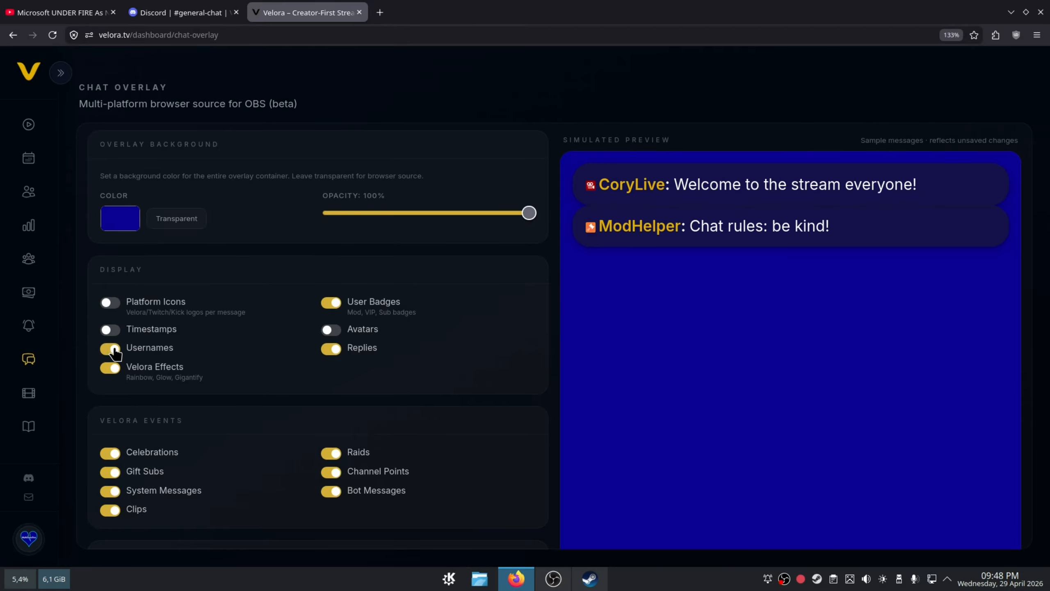
{"action": "left_click", "coordinate": [115, 370]}
{"action": "left_click", "coordinate": [115, 370]}
{"action": "left_click", "coordinate": [331, 304]}
{"action": "left_click", "coordinate": [331, 303]}
{"action": "left_click", "coordinate": [330, 331]}
{"action": "left_click", "coordinate": [329, 330]}
{"action": "left_click", "coordinate": [330, 349]}
{"action": "left_click", "coordinate": [330, 349]}
- Review the Velora event and third-party emote options, and look at the choices for the enter and exit animations
{"action": "scroll", "coordinate": [240, 276], "scroll_direction": "down", "scroll_amount": 3}
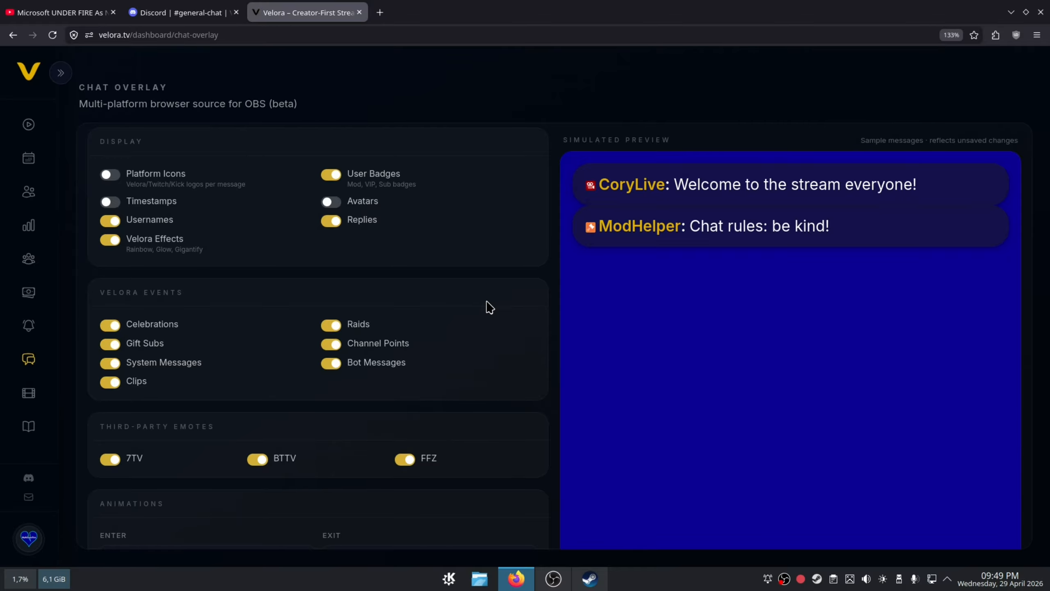
{"action": "scroll", "coordinate": [480, 307], "scroll_direction": "down", "scroll_amount": 3}
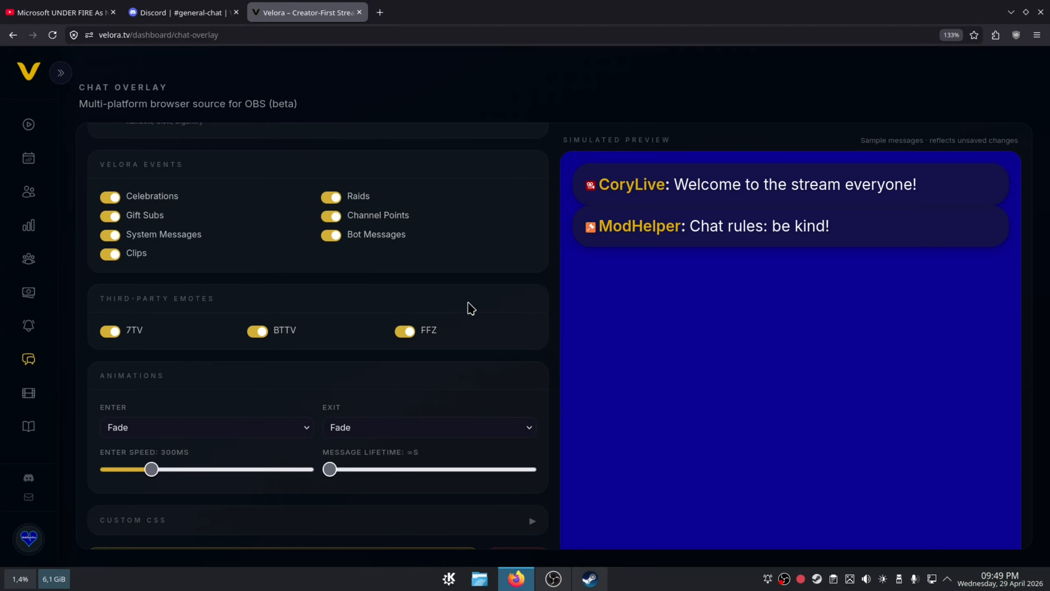
{"action": "scroll", "coordinate": [430, 292], "scroll_direction": "down", "scroll_amount": 3}
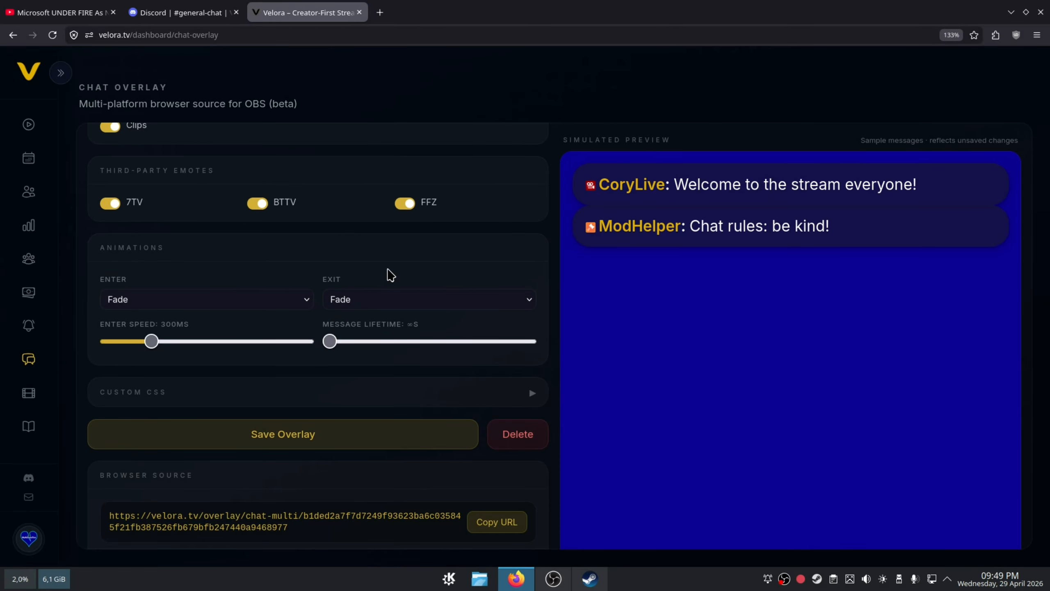
{"action": "left_click", "coordinate": [301, 305]}
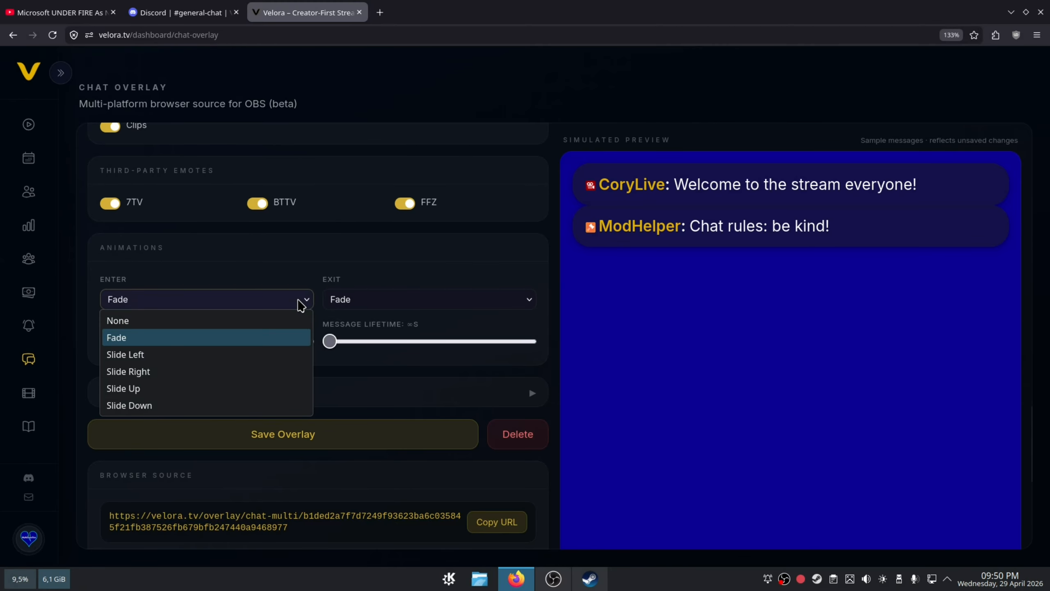
{"action": "left_click", "coordinate": [384, 306]}
{"action": "left_click", "coordinate": [384, 306]}
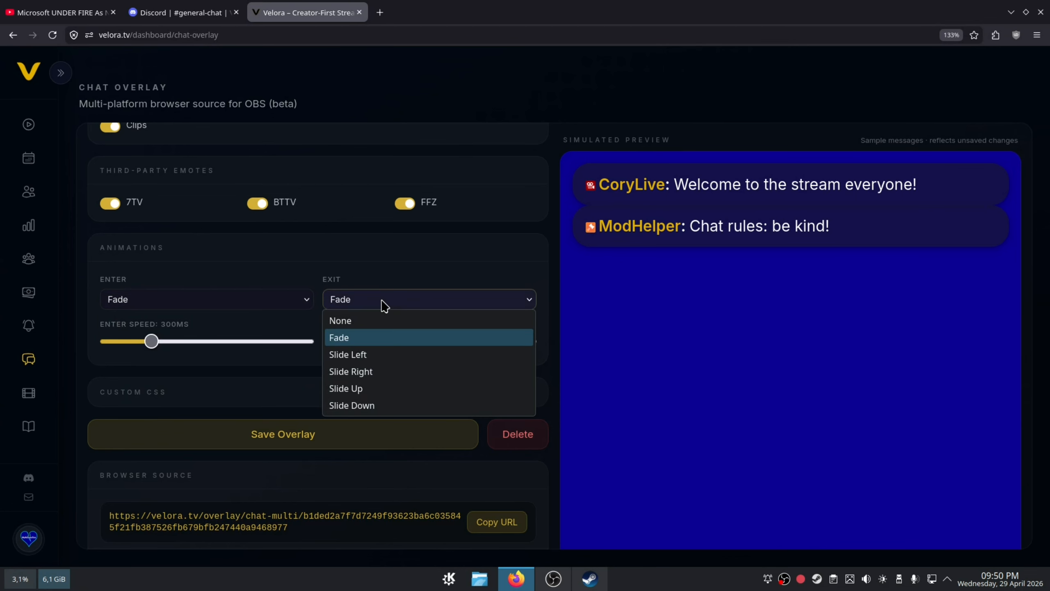
{"action": "left_click", "coordinate": [385, 305]}
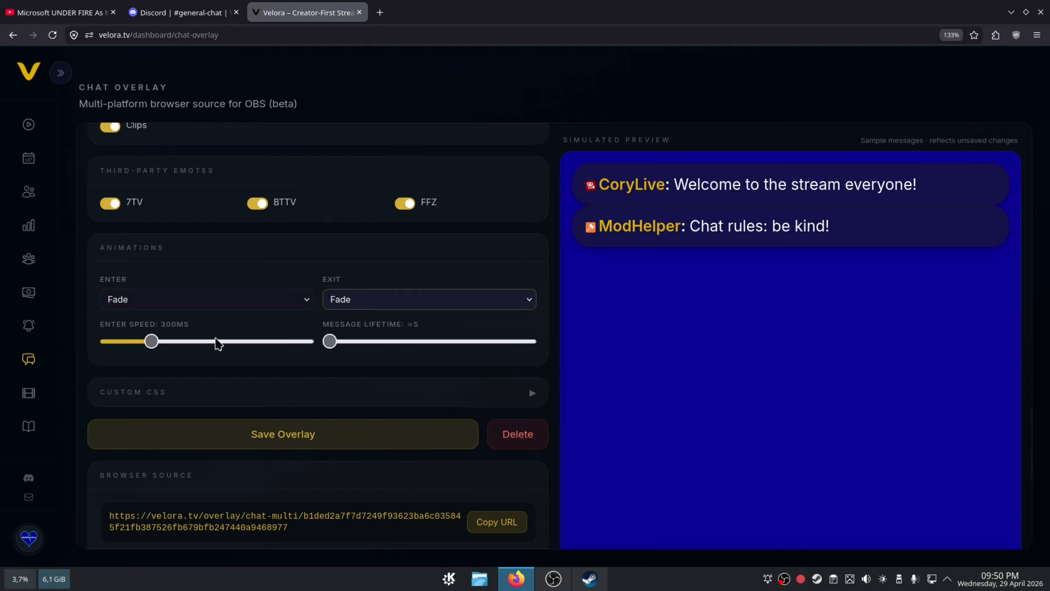
- Set the animation enter speed to 700 ms and the message lifetime to 111 s, and expand the Custom CSS section
{"action": "left_click_drag", "start_coordinate": [151, 341], "coordinate": [248, 352]}
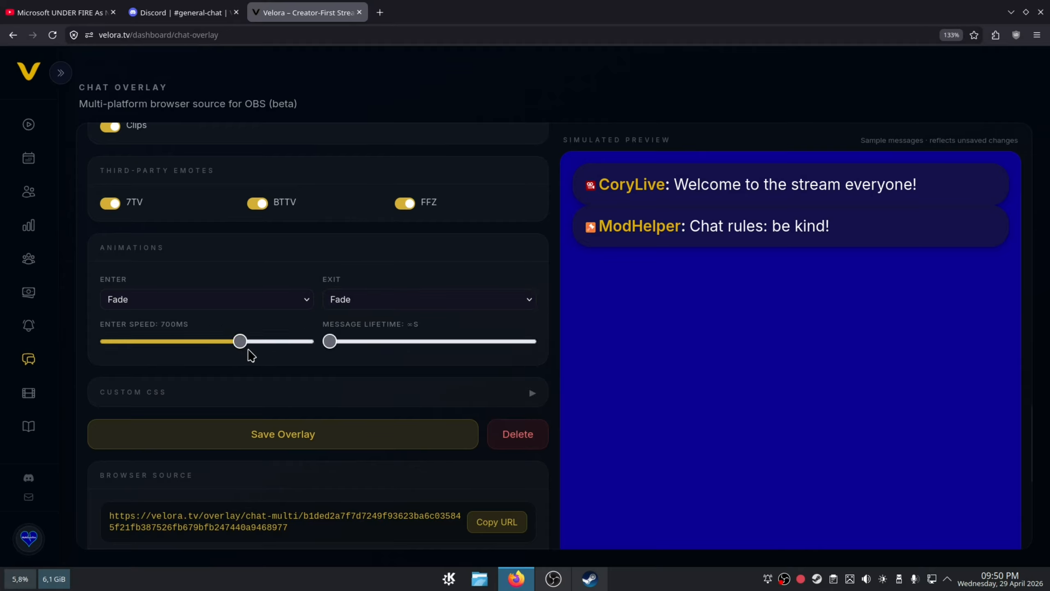
{"action": "left_click_drag", "start_coordinate": [326, 349], "coordinate": [514, 375]}
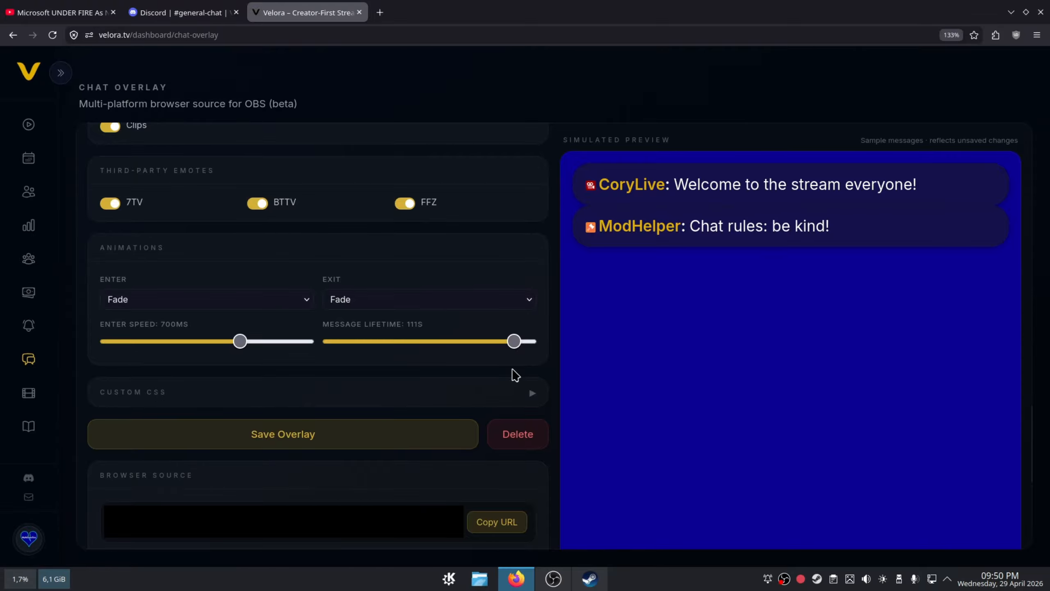
{"action": "left_click", "coordinate": [235, 391]}
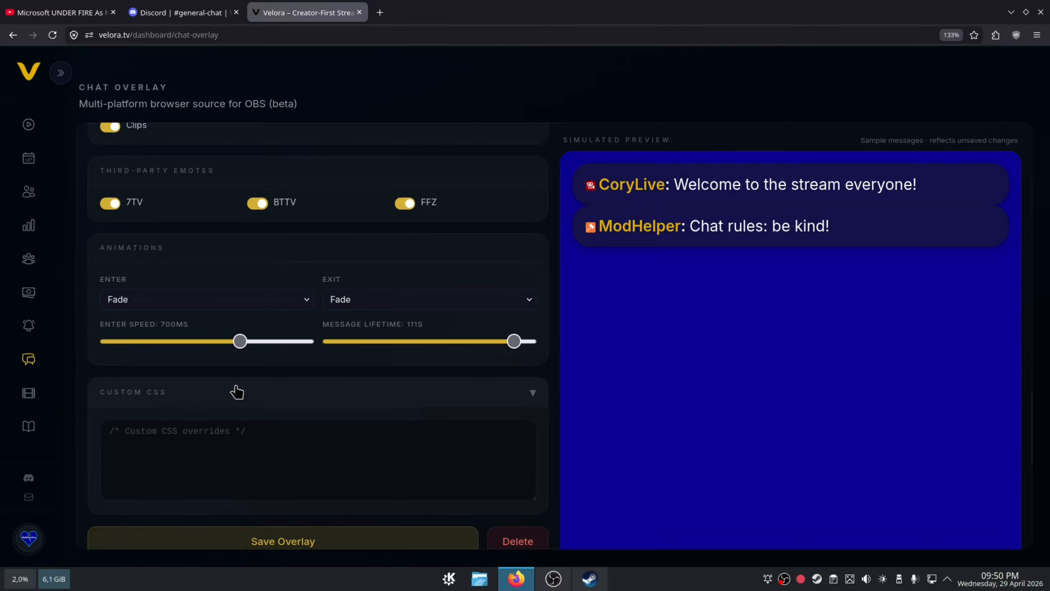
- Try the Chat Column, Bottom Ticker and Corner Widget recommended sizes, and read the instructions for adding the browser source
{"action": "scroll", "coordinate": [290, 422], "scroll_direction": "down", "scroll_amount": 8}
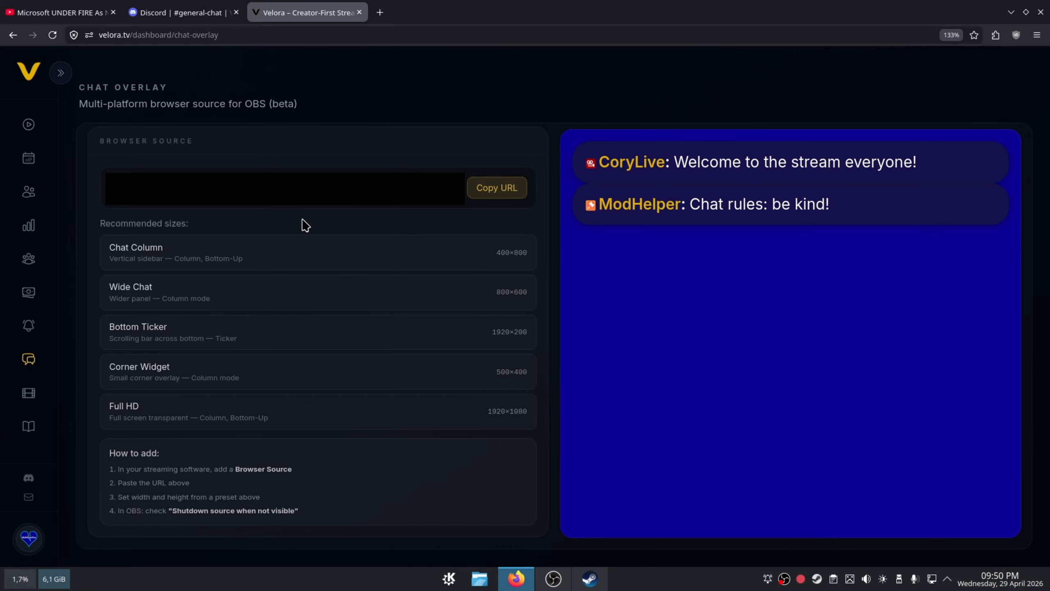
{"action": "left_click", "coordinate": [270, 266]}
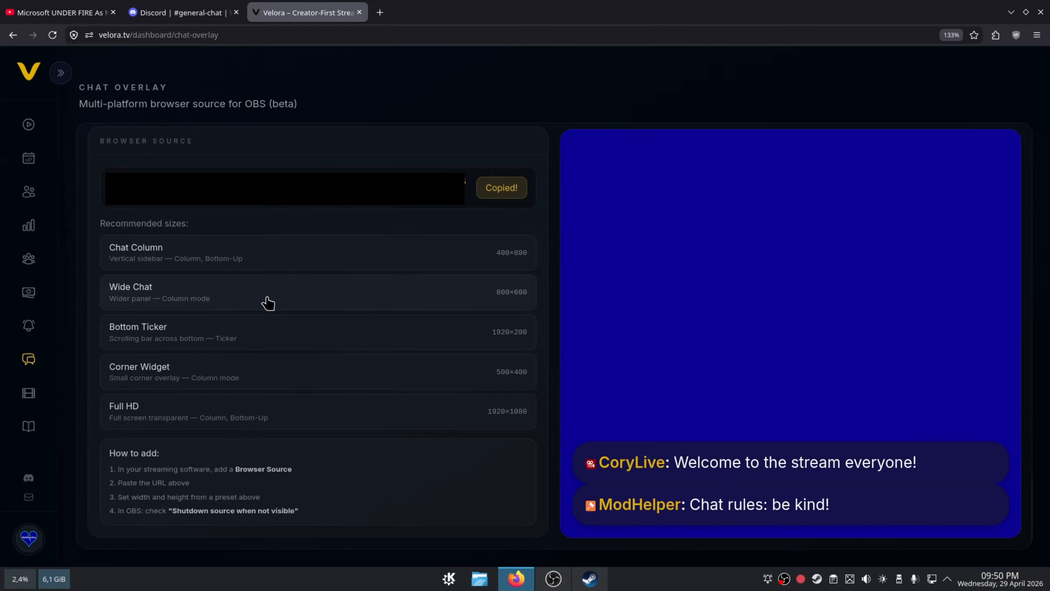
{"action": "left_click", "coordinate": [267, 333]}
{"action": "left_click", "coordinate": [273, 383]}
{"action": "left_click_drag", "start_coordinate": [291, 520], "coordinate": [99, 461]}
{"action": "left_click", "coordinate": [97, 458]}
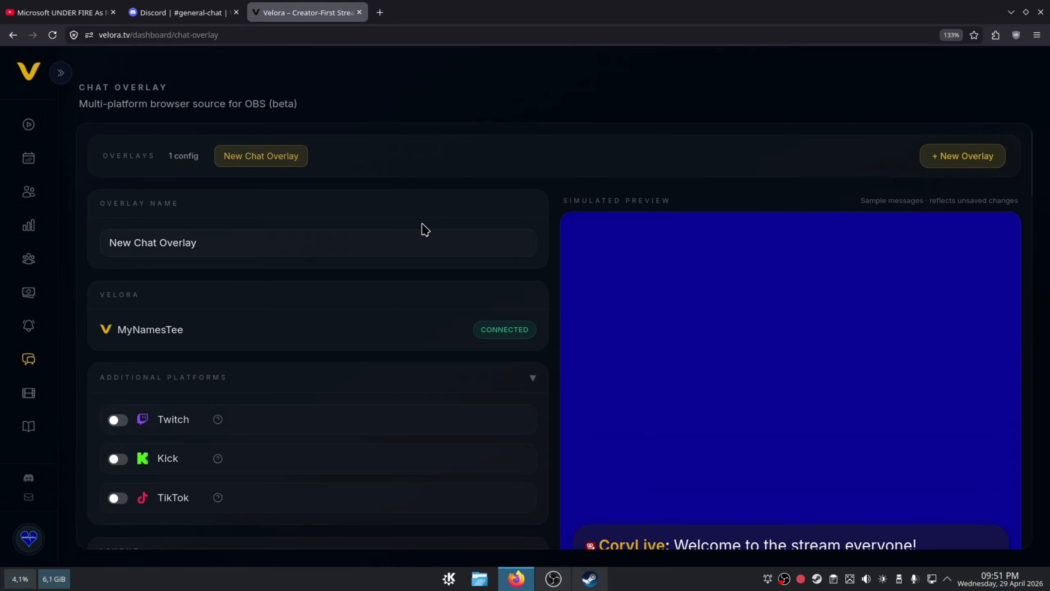